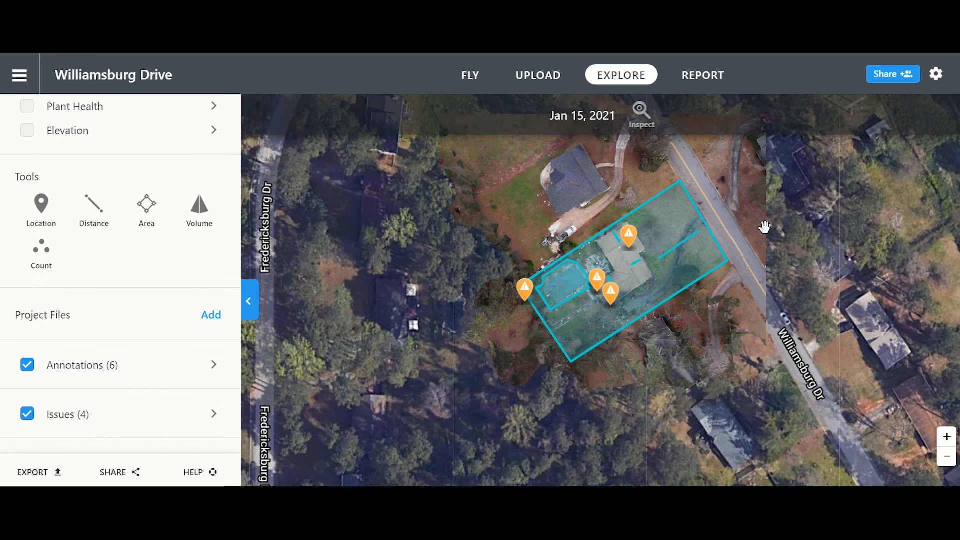
Examine the mapped property and its road frontage, and hide the issues and annotations on the map
{"action": "scroll", "coordinate": [765, 225], "scroll_direction": "up", "scroll_amount": 5}
{"action": "left_click_drag", "start_coordinate": [564, 317], "coordinate": [485, 340]}
{"action": "scroll", "coordinate": [485, 340], "scroll_direction": "down", "scroll_amount": 2}
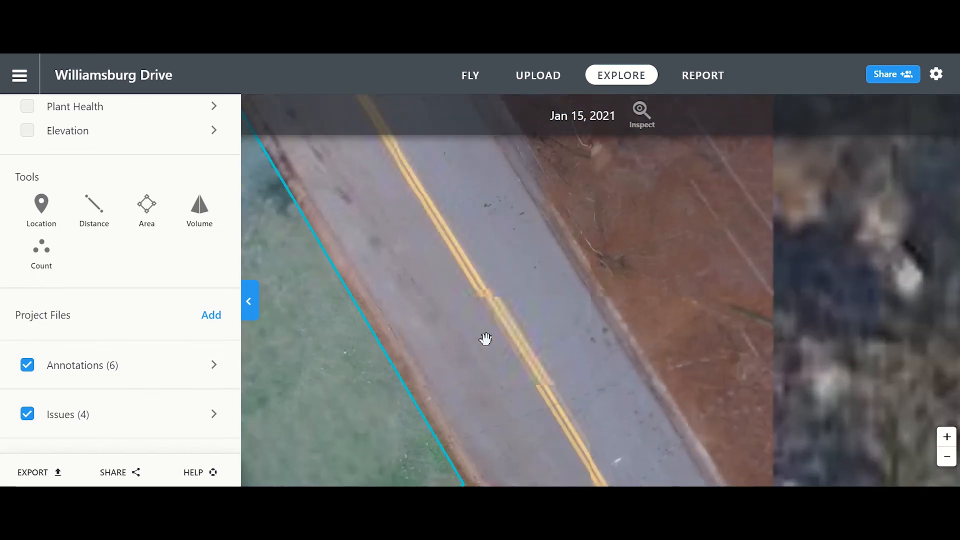
{"action": "scroll", "coordinate": [486, 340], "scroll_direction": "down", "scroll_amount": 5}
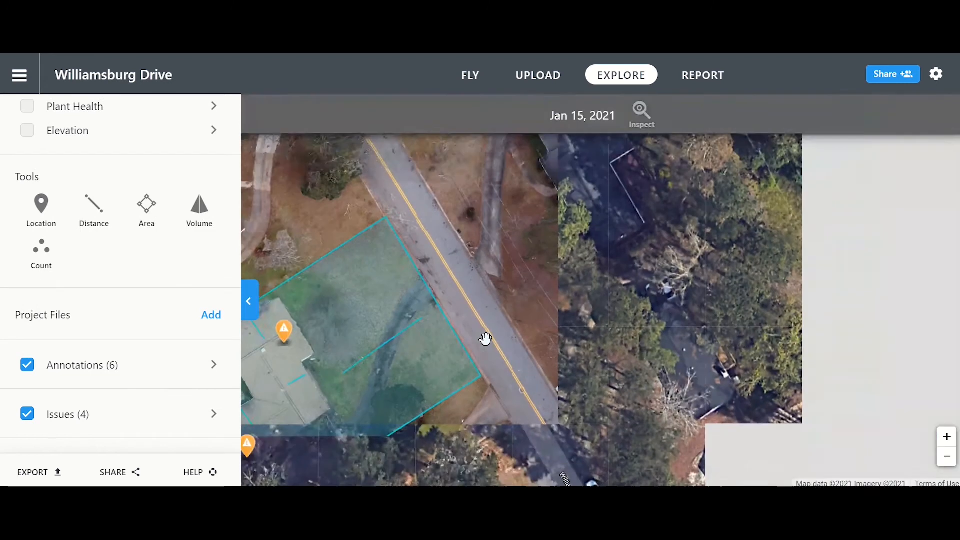
{"action": "left_click_drag", "start_coordinate": [350, 367], "coordinate": [557, 225]}
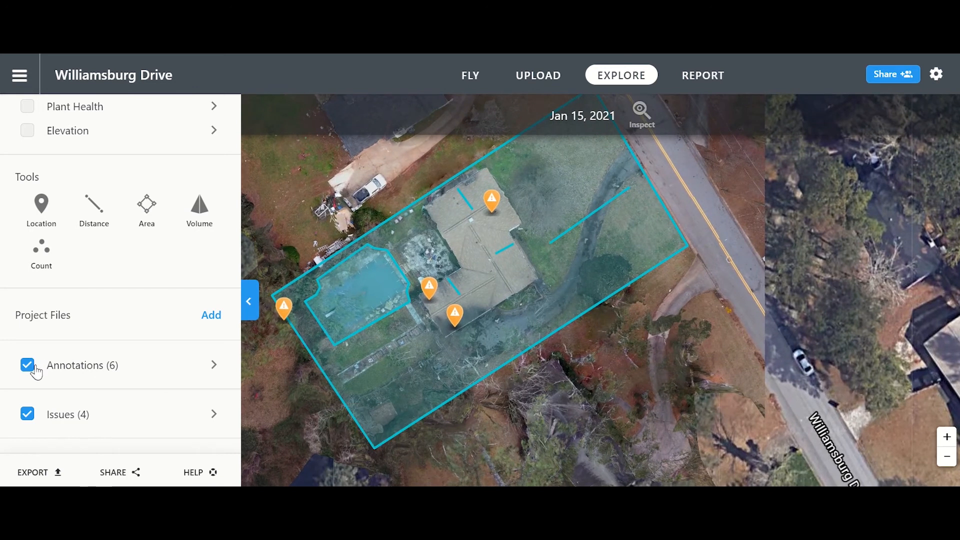
{"action": "left_click", "coordinate": [27, 414]}
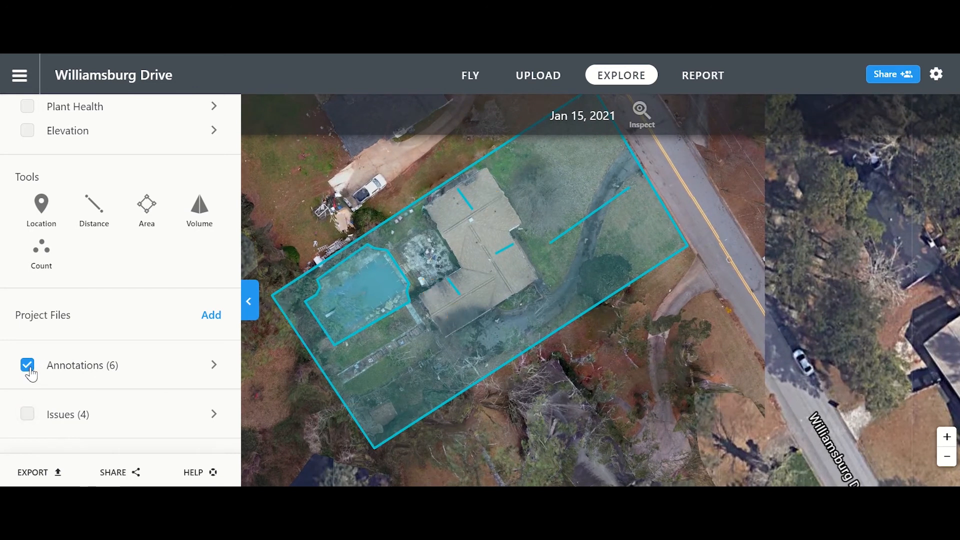
{"action": "left_click", "coordinate": [27, 365]}
View the project's photos and their capture locations on the map, and return to the map layers
{"action": "scroll", "coordinate": [114, 371], "scroll_direction": "down", "scroll_amount": 2}
{"action": "scroll", "coordinate": [114, 372], "scroll_direction": "down", "scroll_amount": 1}
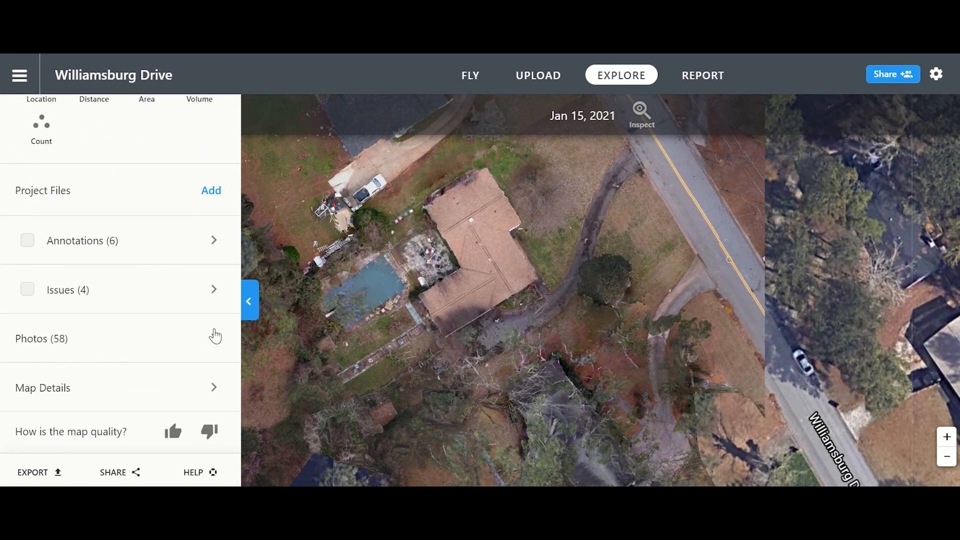
{"action": "left_click", "coordinate": [214, 344]}
{"action": "scroll", "coordinate": [498, 289], "scroll_direction": "down", "scroll_amount": 3}
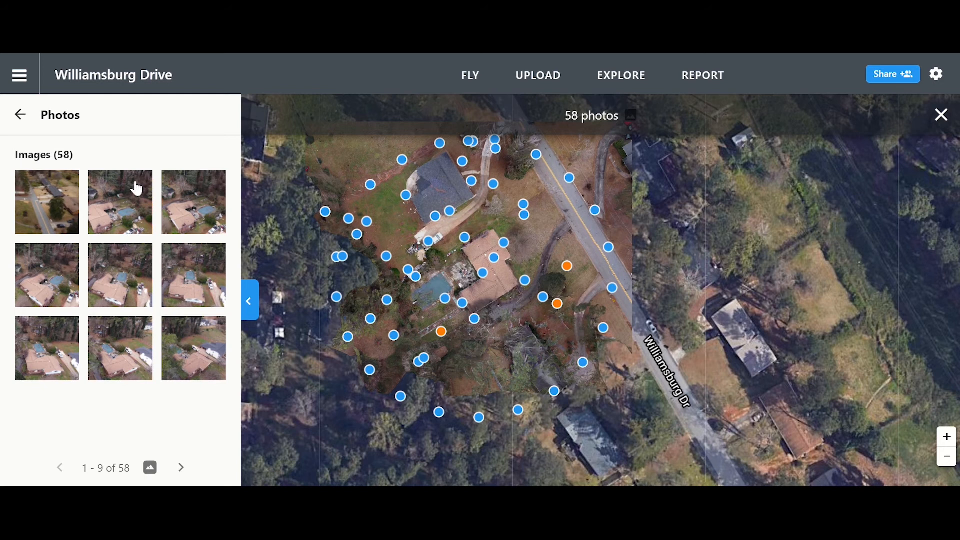
{"action": "left_click", "coordinate": [22, 116]}
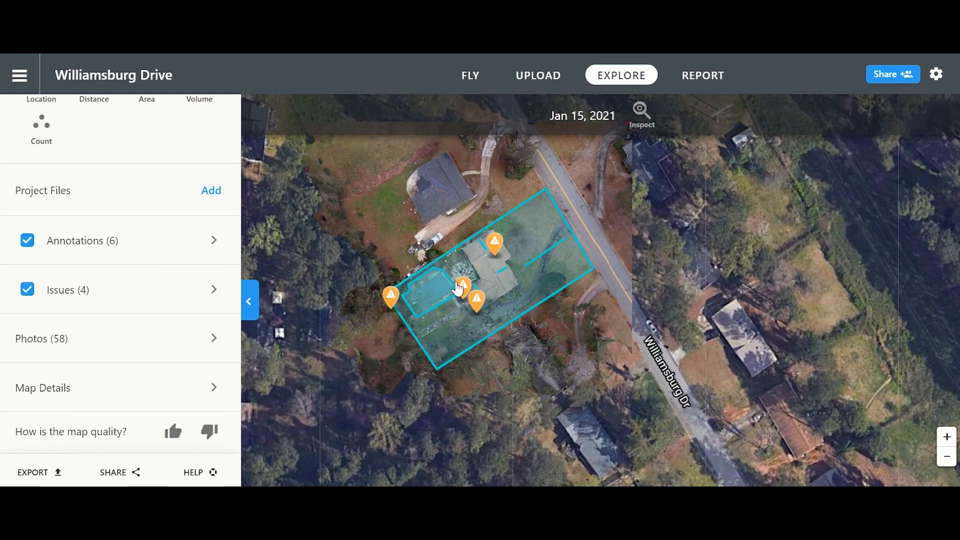
Focus the map on the outlined lot and hide both its annotations and its issues
{"action": "scroll", "coordinate": [530, 293], "scroll_direction": "up", "scroll_amount": 2}
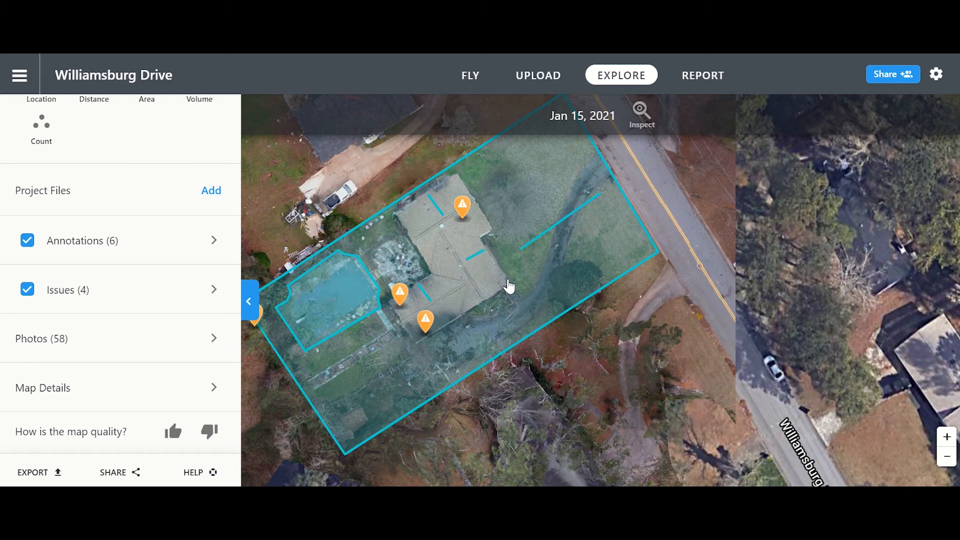
{"action": "left_click_drag", "start_coordinate": [509, 286], "coordinate": [563, 289]}
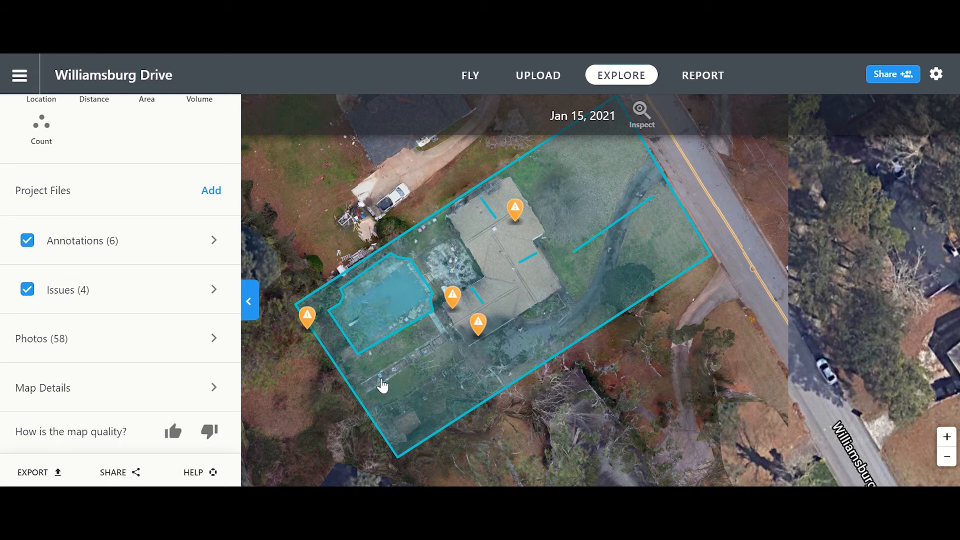
{"action": "left_click", "coordinate": [27, 244]}
{"action": "left_click", "coordinate": [26, 292]}
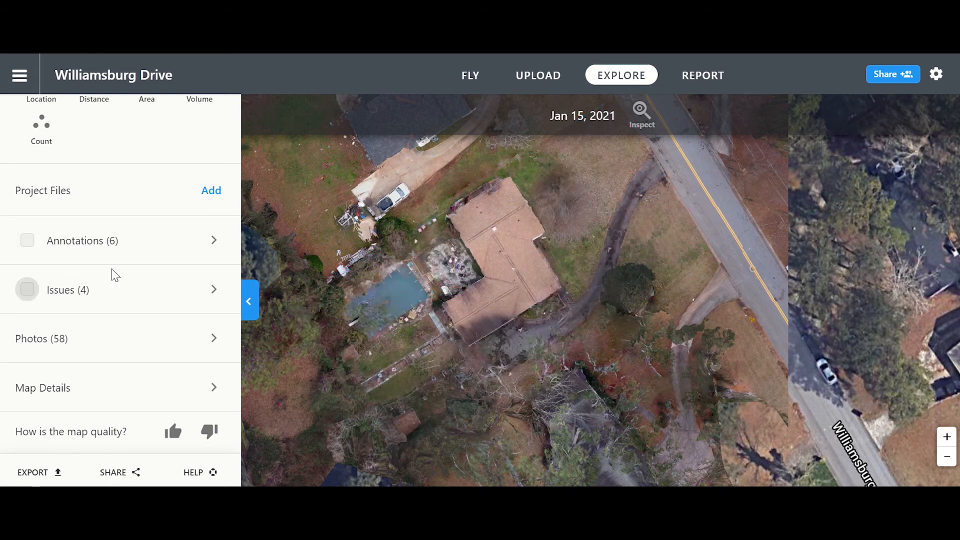
{"action": "left_click_drag", "start_coordinate": [152, 256], "coordinate": [150, 328]}
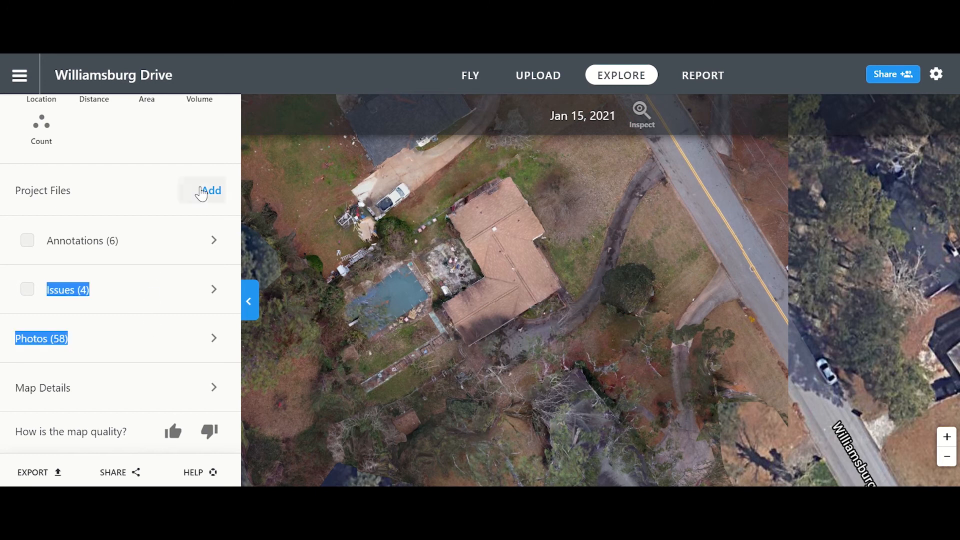
Switch from the map to the 3D model and hide the annotations on it
{"action": "scroll", "coordinate": [195, 157], "scroll_direction": "up", "scroll_amount": 4}
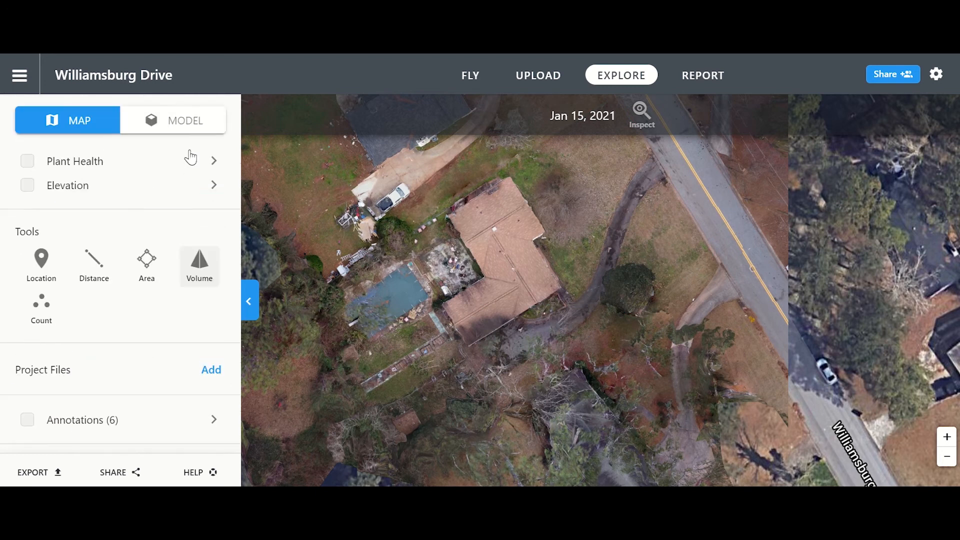
{"action": "left_click", "coordinate": [169, 129]}
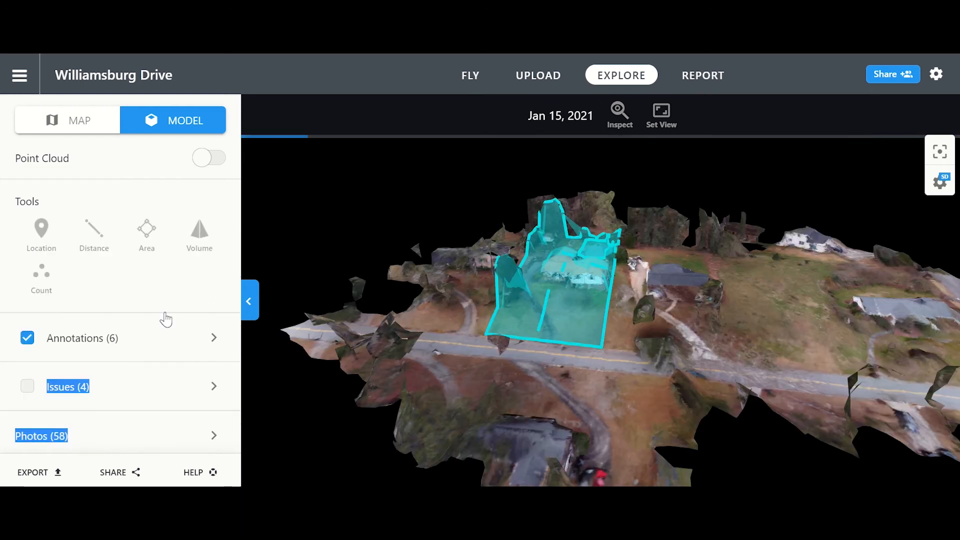
{"action": "left_click", "coordinate": [37, 348]}
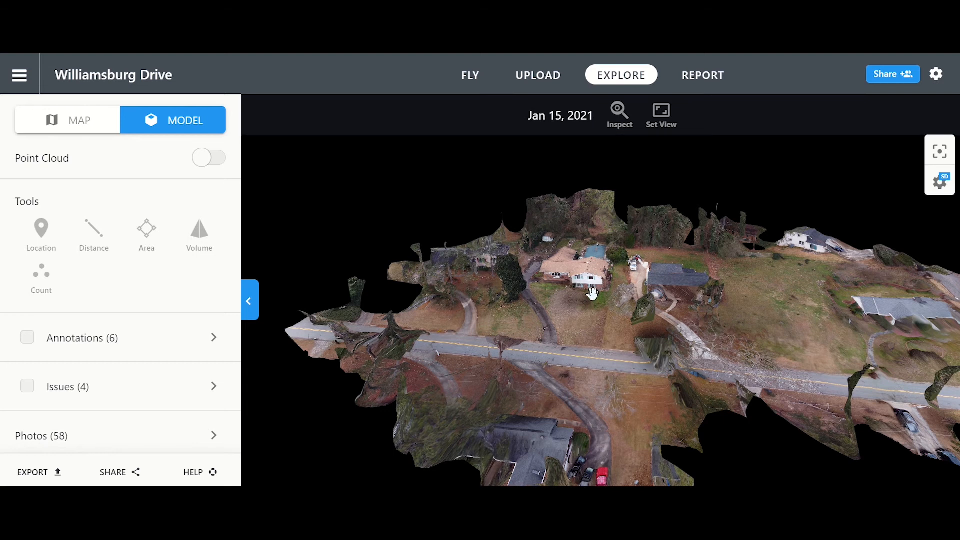
Examine the 3D model of the house, roof, driveway, pool and yard from all sides, at ground level and from above
{"action": "scroll", "coordinate": [592, 293], "scroll_direction": "up", "scroll_amount": 5}
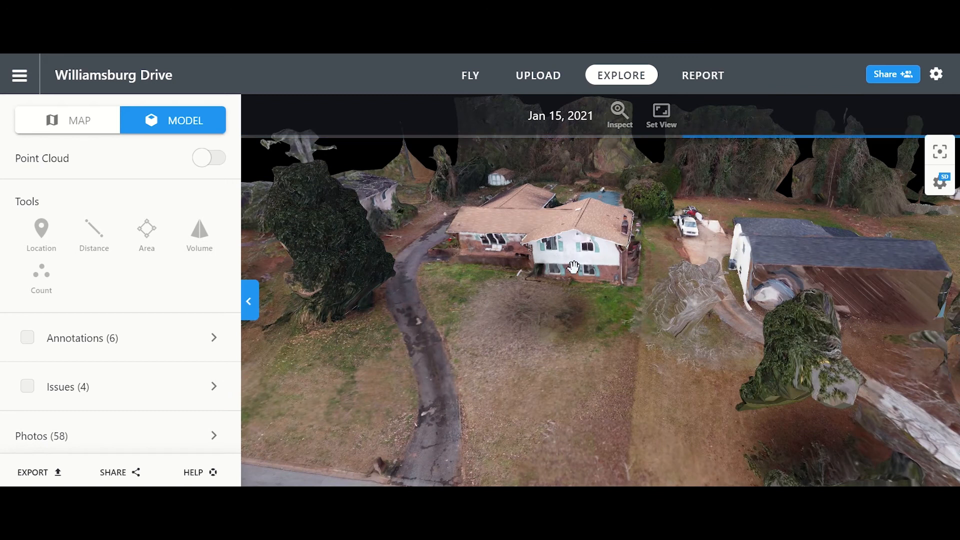
{"action": "left_click_drag", "start_coordinate": [580, 269], "coordinate": [601, 263]}
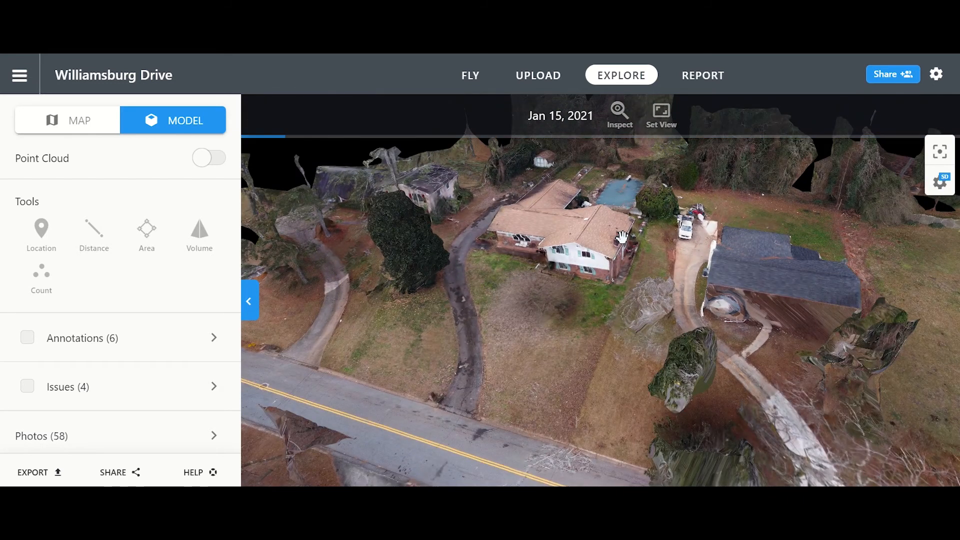
{"action": "left_click_drag", "start_coordinate": [622, 237], "coordinate": [611, 255]}
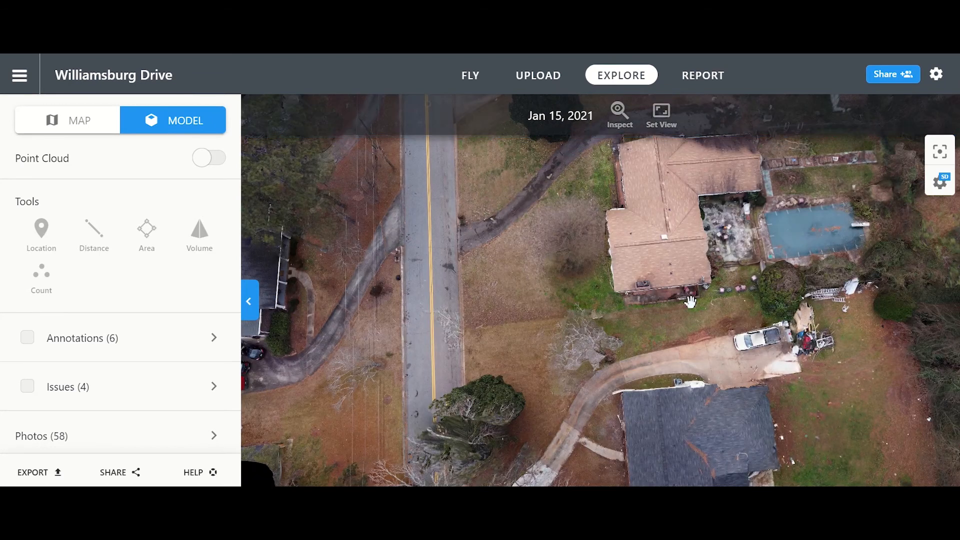
{"action": "left_click_drag", "start_coordinate": [757, 300], "coordinate": [808, 315]}
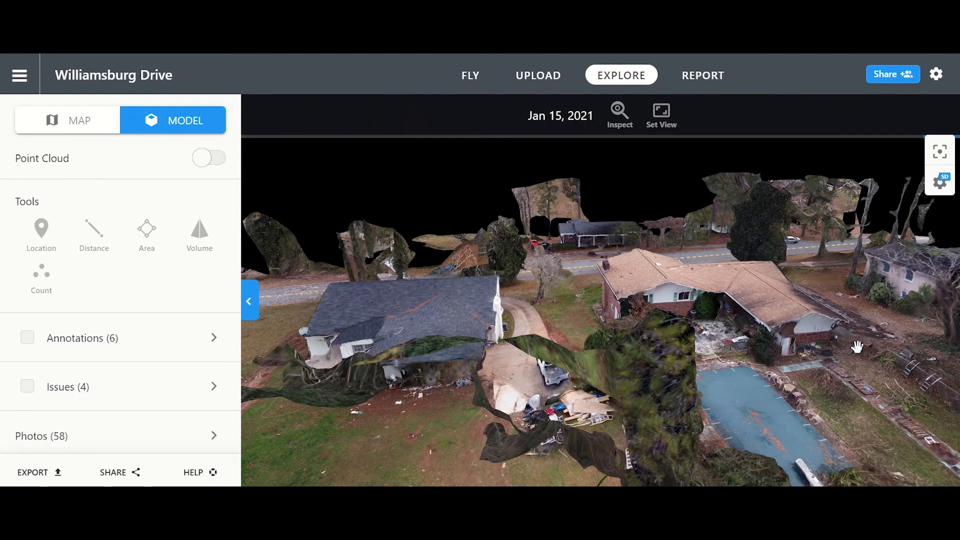
{"action": "left_click_drag", "start_coordinate": [857, 347], "coordinate": [769, 336]}
{"action": "scroll", "coordinate": [824, 334], "scroll_direction": "up", "scroll_amount": 3}
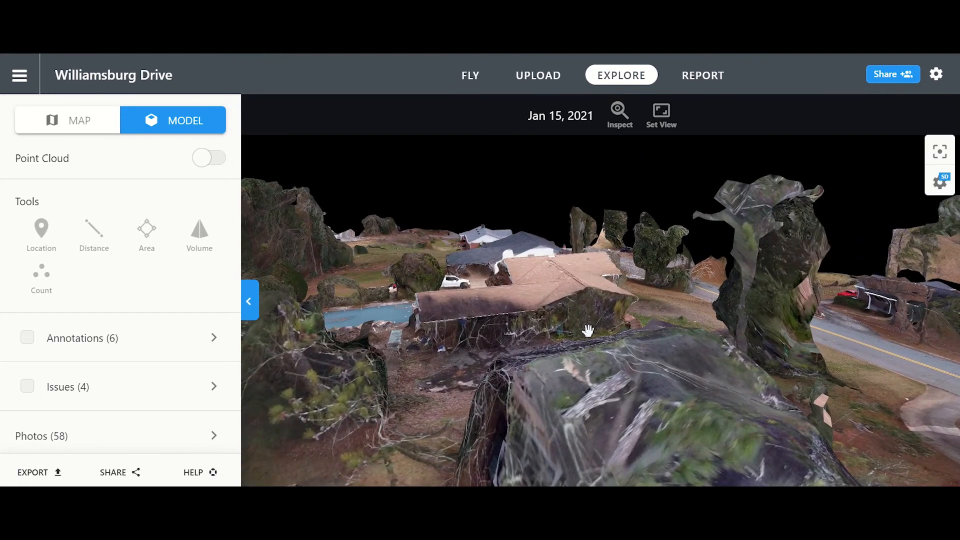
{"action": "scroll", "coordinate": [587, 328], "scroll_direction": "down", "scroll_amount": 5}
{"action": "left_click_drag", "start_coordinate": [602, 344], "coordinate": [569, 348]}
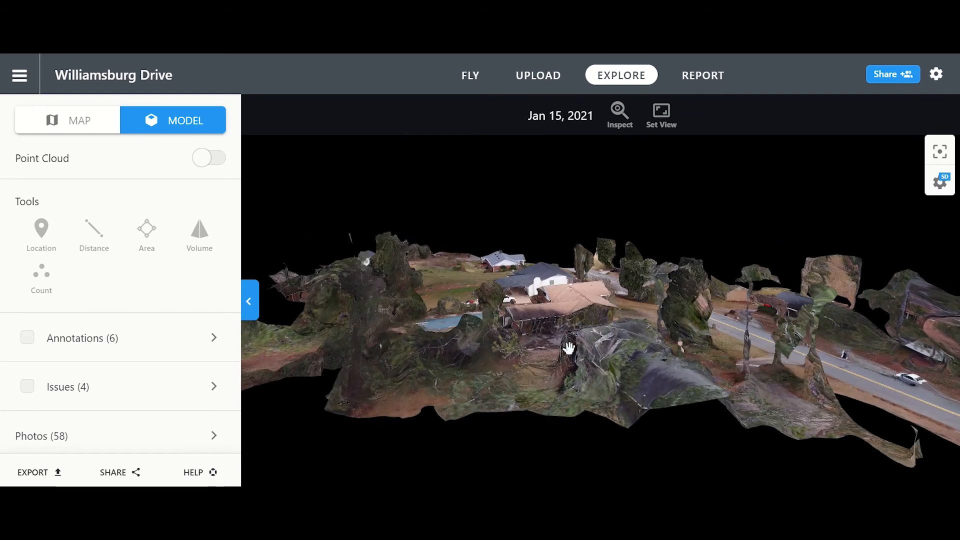
{"action": "scroll", "coordinate": [575, 333], "scroll_direction": "up", "scroll_amount": 3}
{"action": "scroll", "coordinate": [580, 334], "scroll_direction": "down", "scroll_amount": 3}
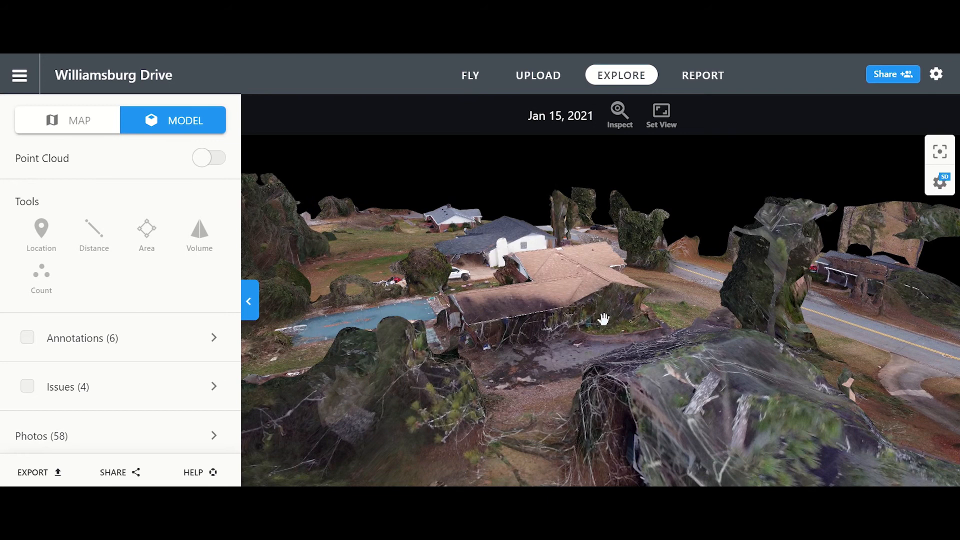
{"action": "left_click_drag", "start_coordinate": [604, 318], "coordinate": [518, 299]}
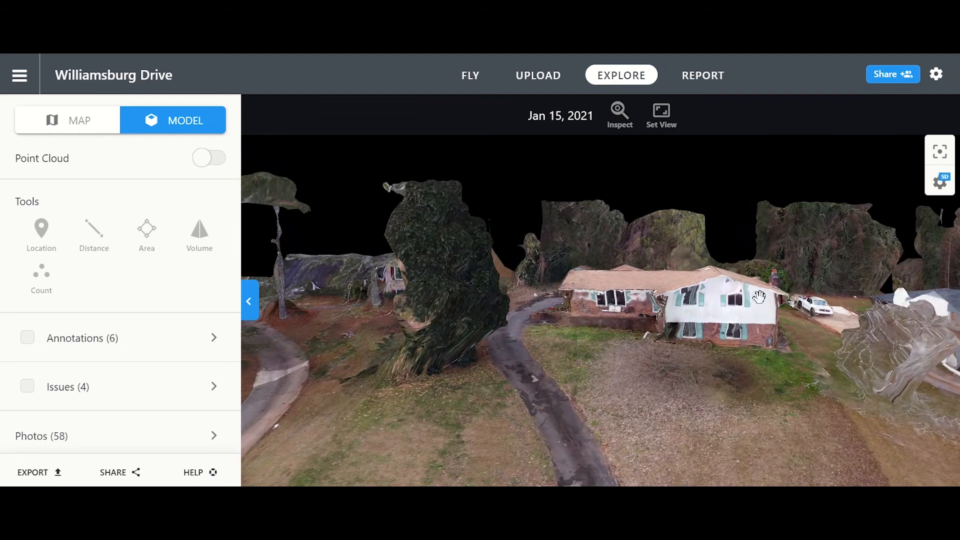
{"action": "left_click_drag", "start_coordinate": [730, 330], "coordinate": [730, 289]}
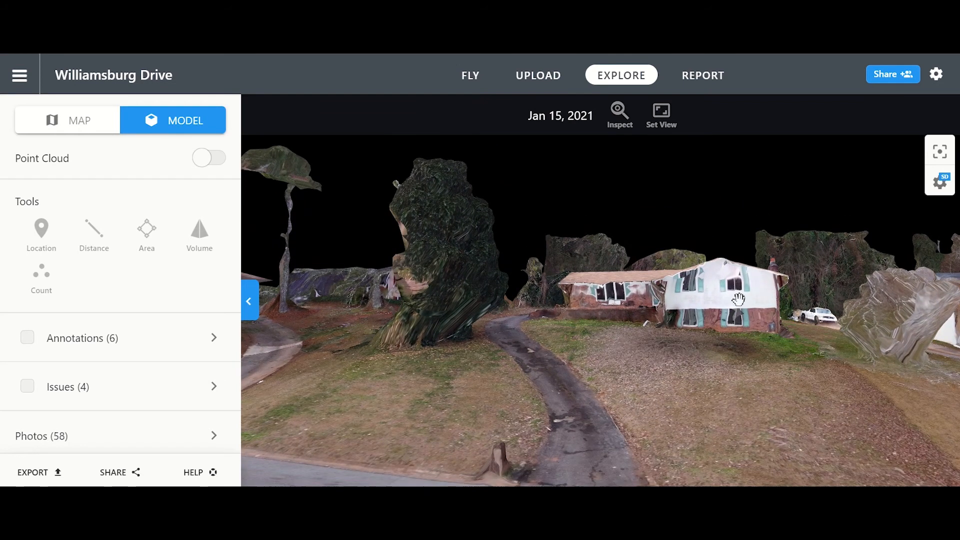
{"action": "left_click_drag", "start_coordinate": [738, 299], "coordinate": [606, 301]}
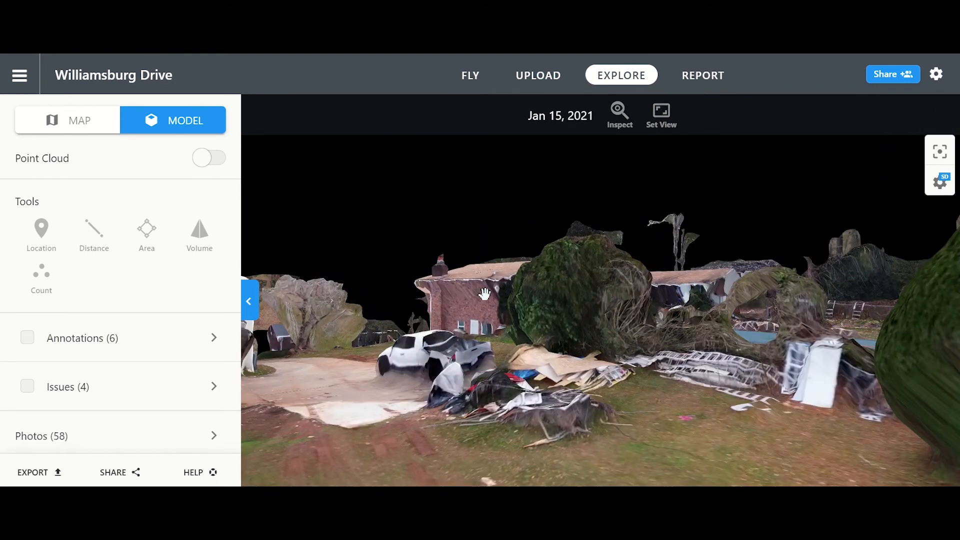
{"action": "left_click_drag", "start_coordinate": [484, 294], "coordinate": [415, 329]}
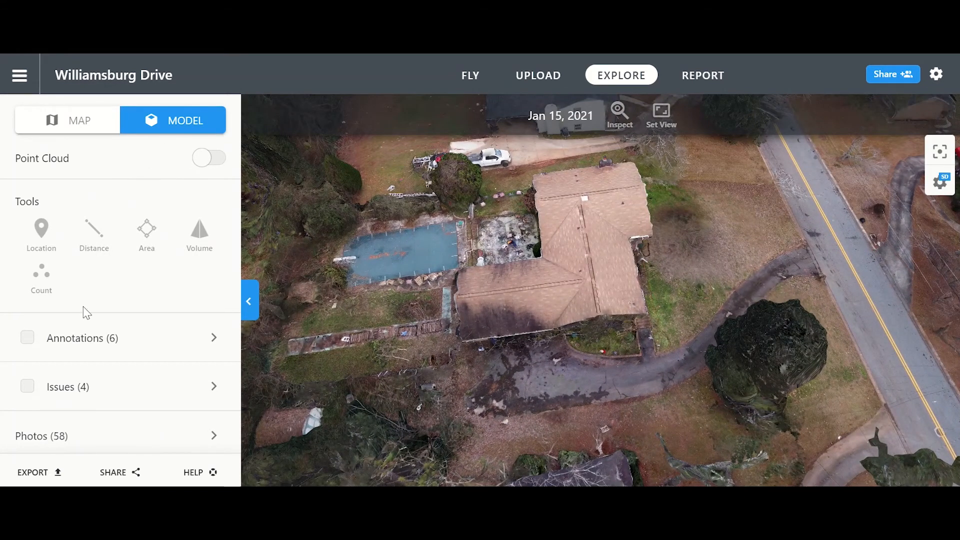
Show the annotations on the 3D model and review the measurements and elevation profile of Slope of front yard
{"action": "left_click", "coordinate": [26, 338]}
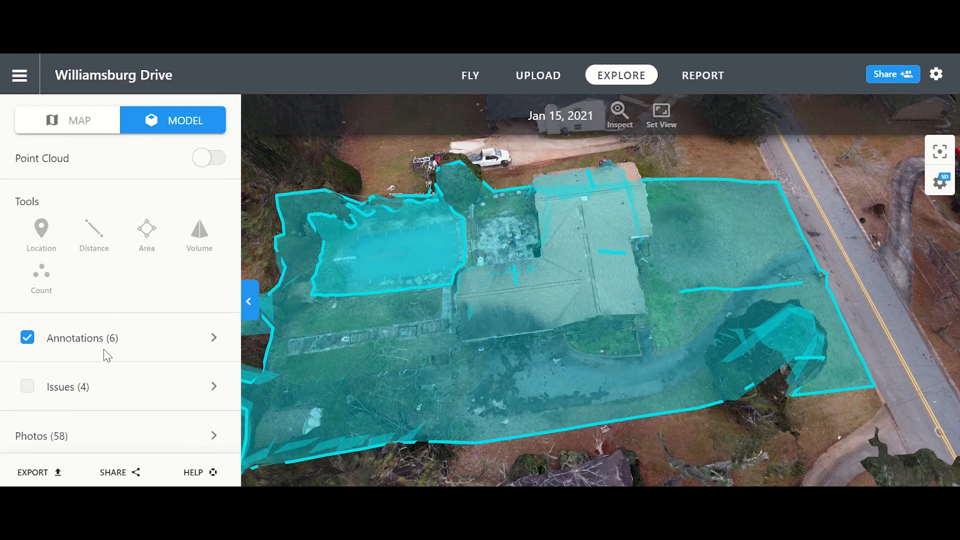
{"action": "left_click", "coordinate": [214, 338]}
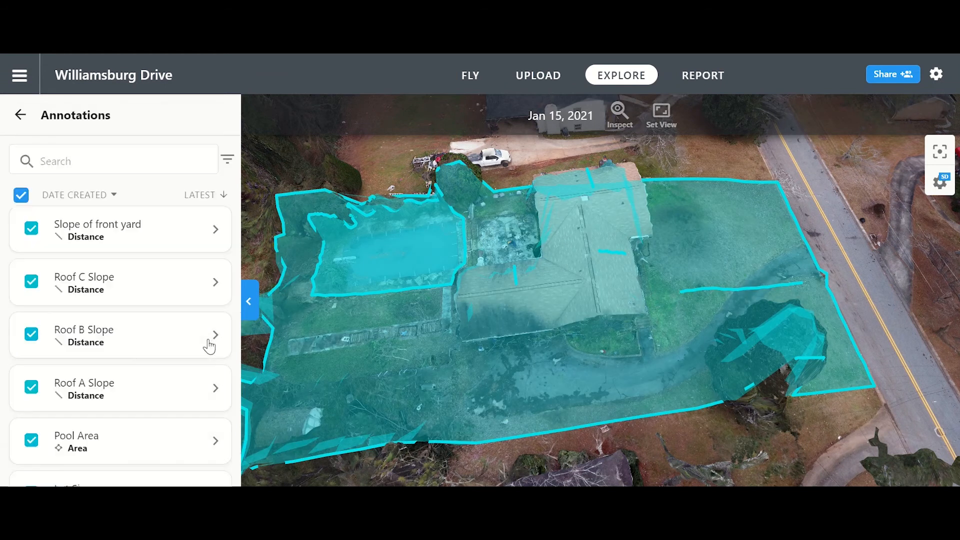
{"action": "left_click", "coordinate": [120, 228]}
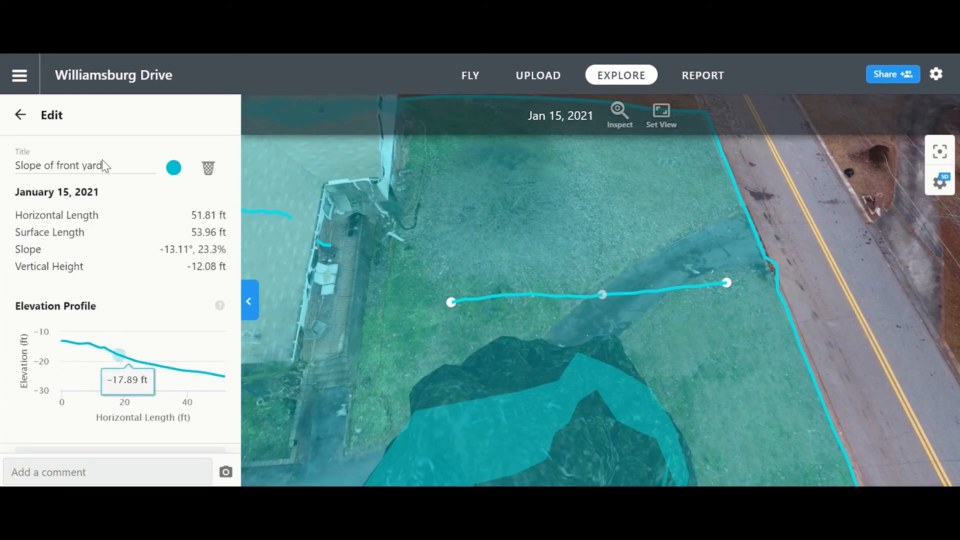
{"action": "left_click", "coordinate": [19, 117]}
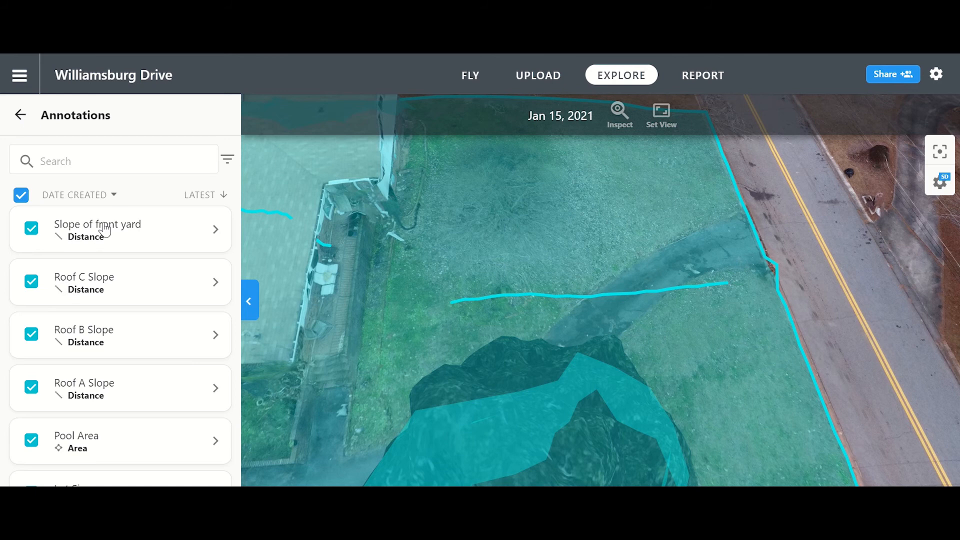
Review the Roof C Slope distance measurements and the Lot Size area measurements in the annotation list
{"action": "left_click", "coordinate": [73, 295]}
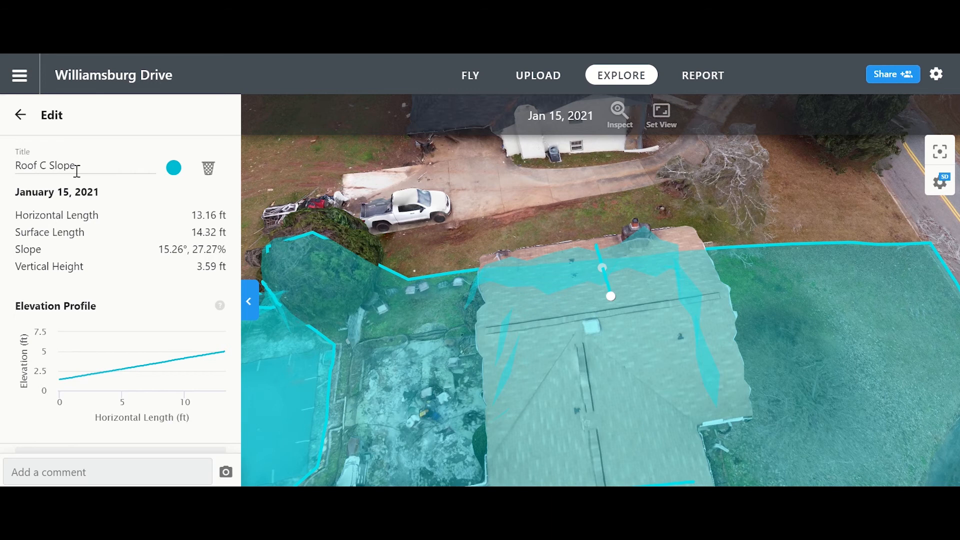
{"action": "left_click", "coordinate": [19, 118]}
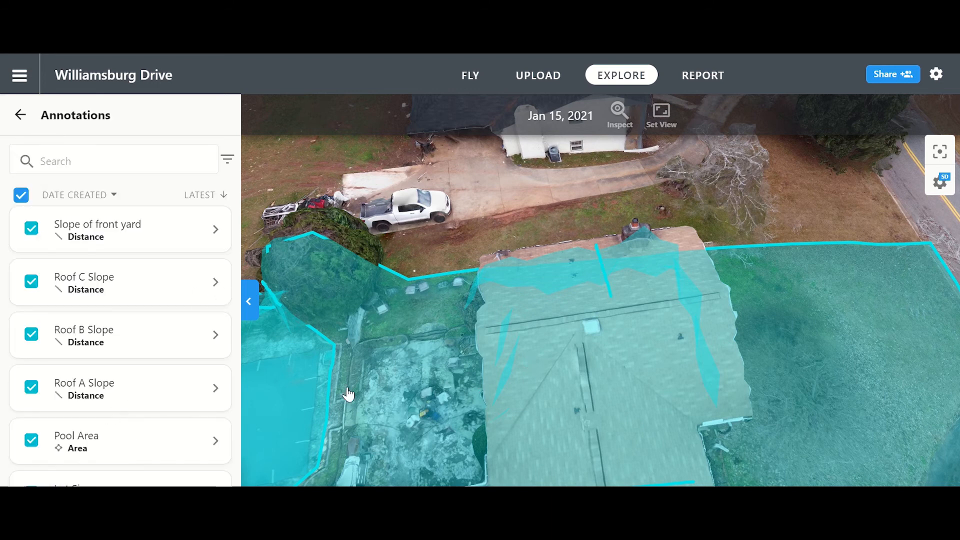
{"action": "scroll", "coordinate": [100, 400], "scroll_direction": "down", "scroll_amount": 1}
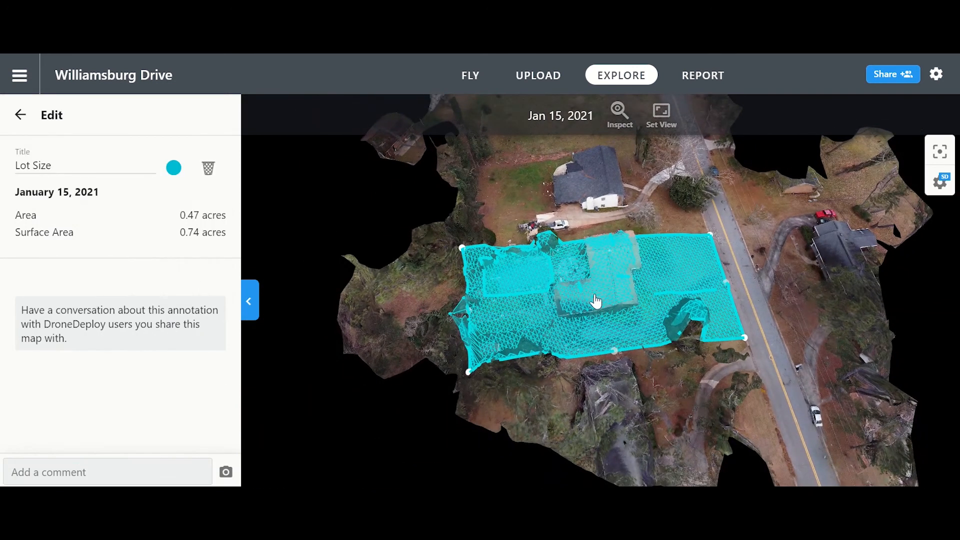
{"action": "left_click", "coordinate": [20, 115]}
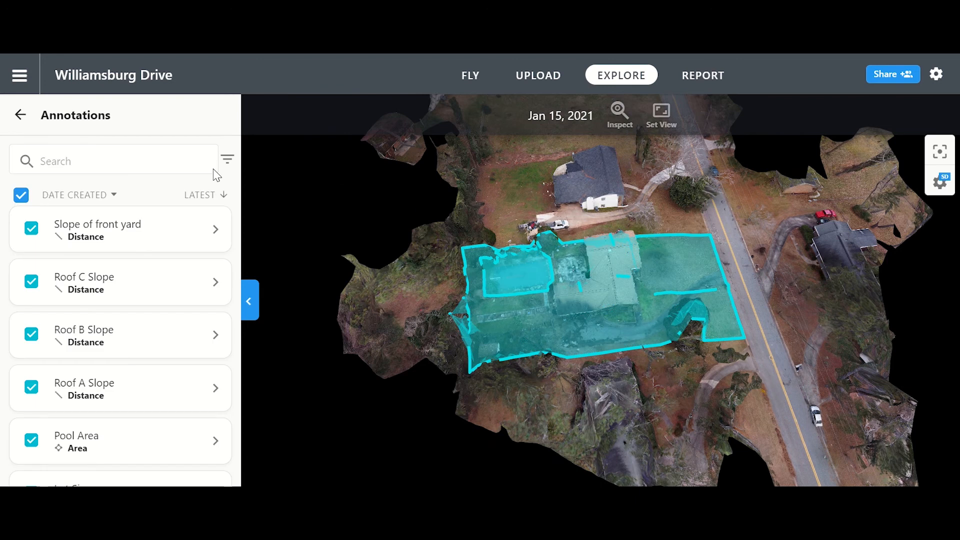
Leave the annotation list and hide all annotations on the 3D model
{"action": "left_click", "coordinate": [22, 116]}
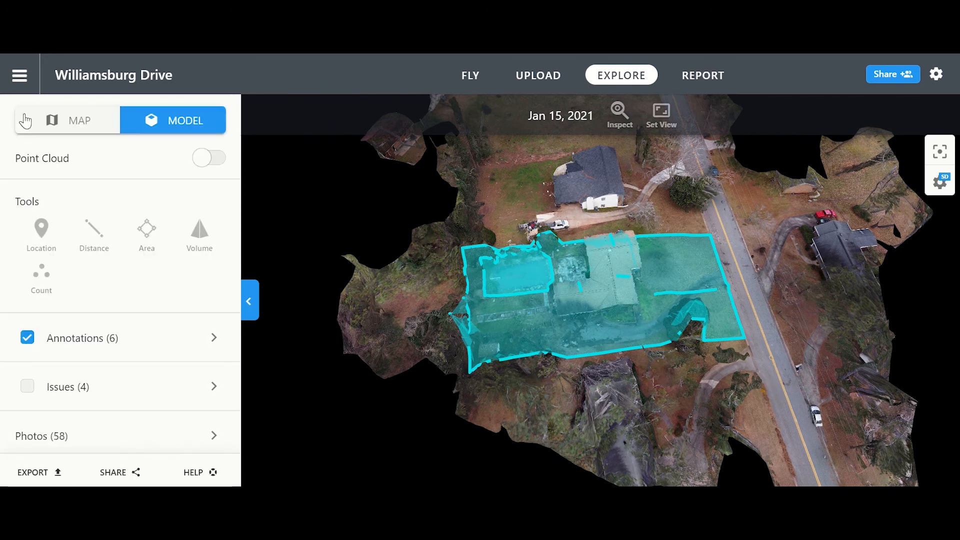
{"action": "left_click", "coordinate": [27, 338]}
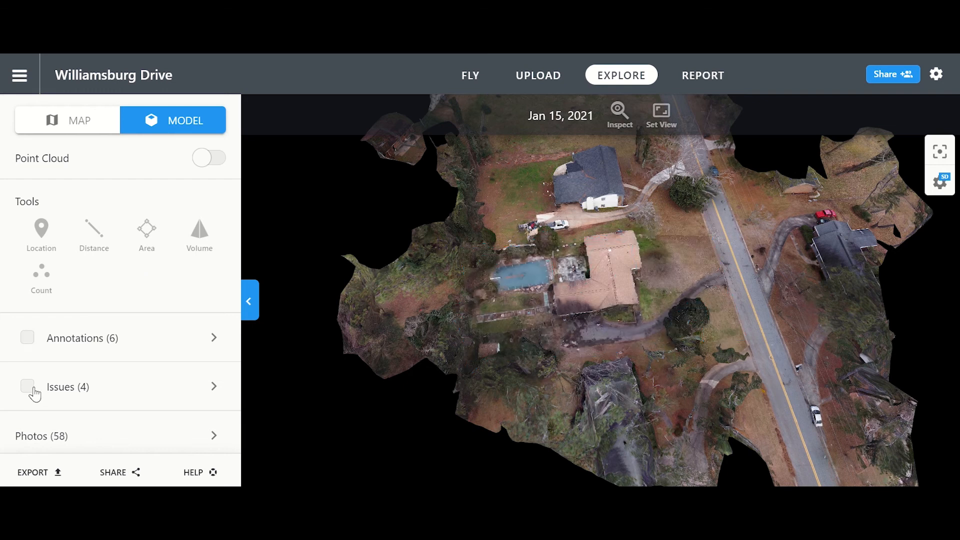
Show the issues on the 3D model and review the Vegetation Encroachment issue beside the pool
{"action": "left_click", "coordinate": [30, 387]}
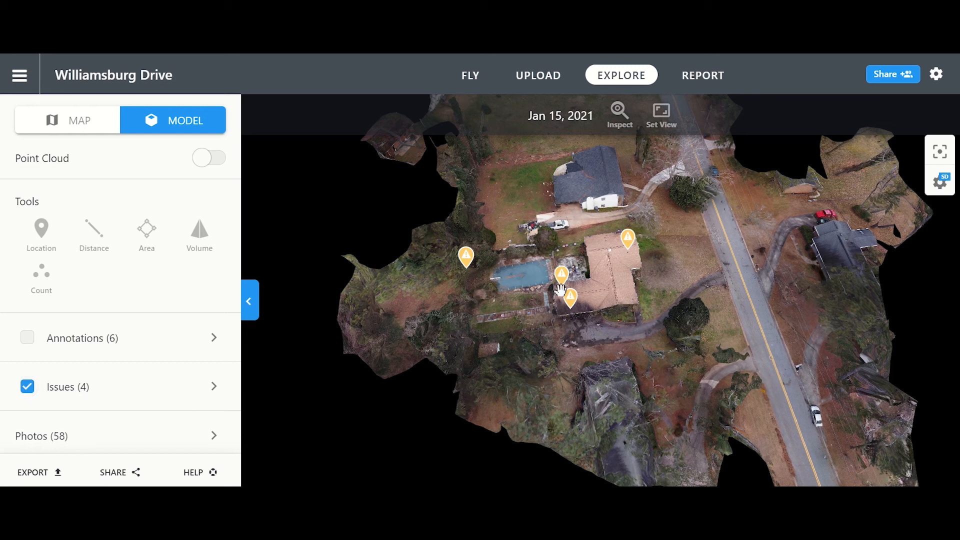
{"action": "scroll", "coordinate": [570, 276], "scroll_direction": "up", "scroll_amount": 5}
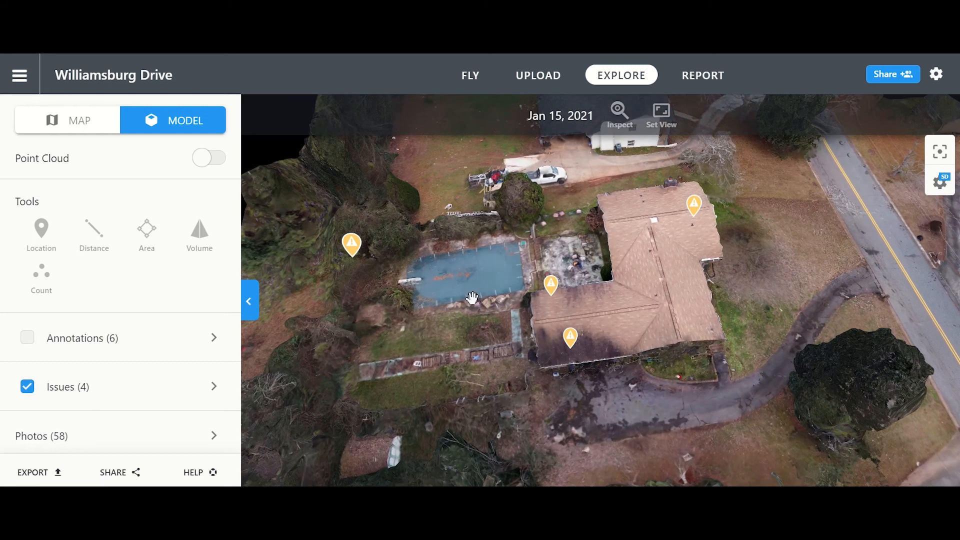
{"action": "left_click", "coordinate": [352, 254]}
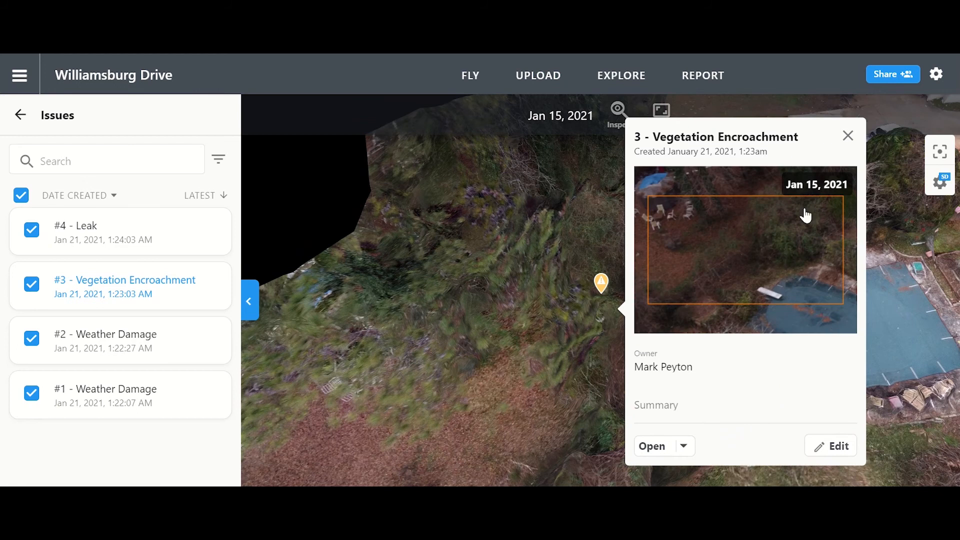
{"action": "left_click", "coordinate": [847, 136]}
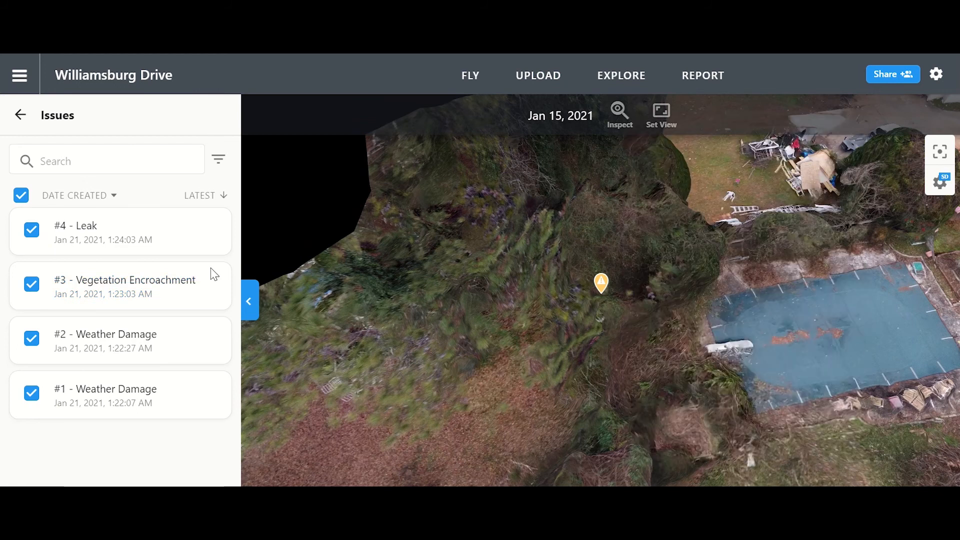
Review the details and photos of the Leak issue and both Weather Damage issues on the house roof
{"action": "left_click", "coordinate": [101, 239]}
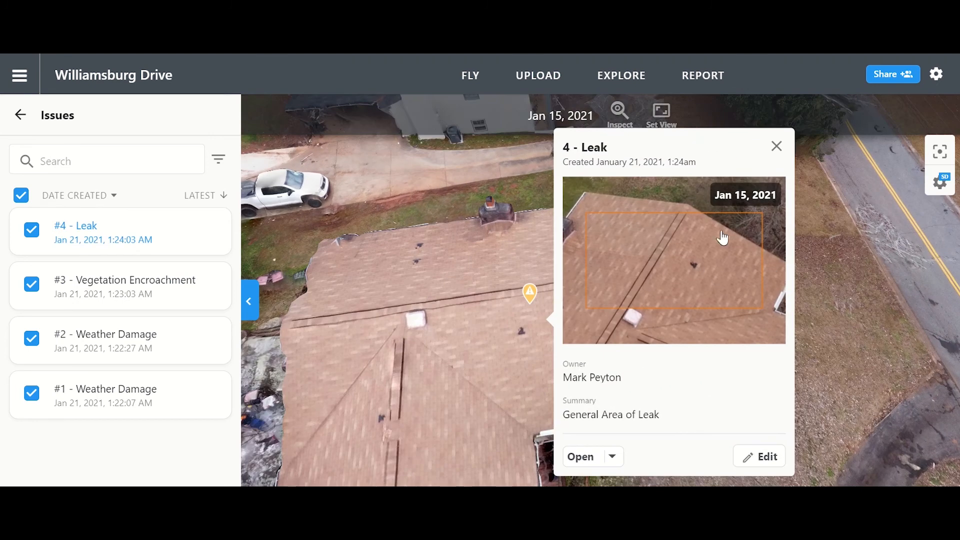
{"action": "left_click", "coordinate": [775, 148]}
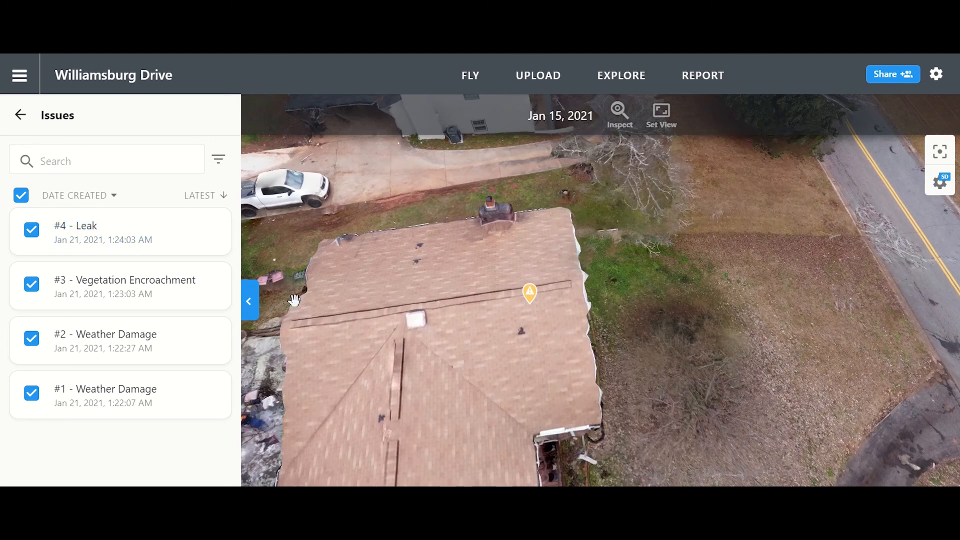
{"action": "left_click", "coordinate": [122, 338]}
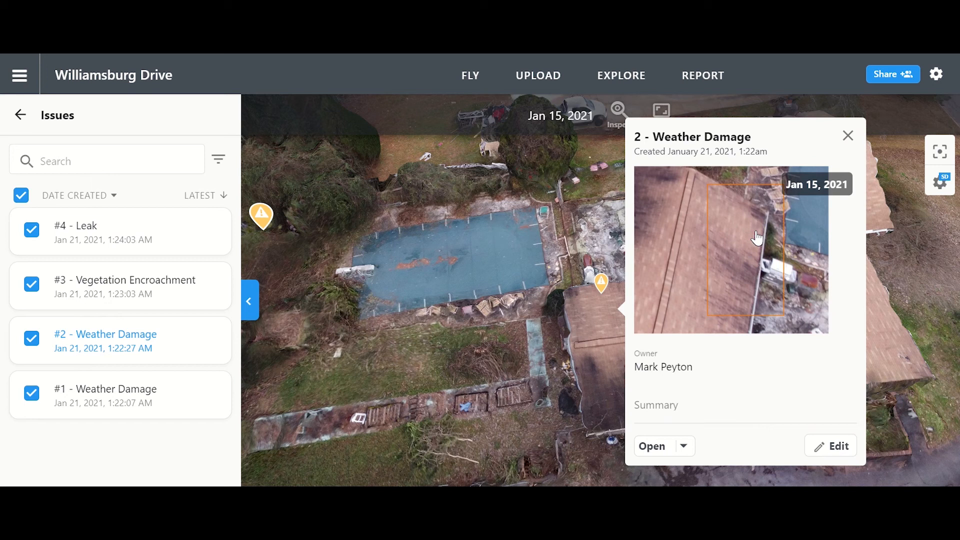
{"action": "left_click", "coordinate": [848, 136]}
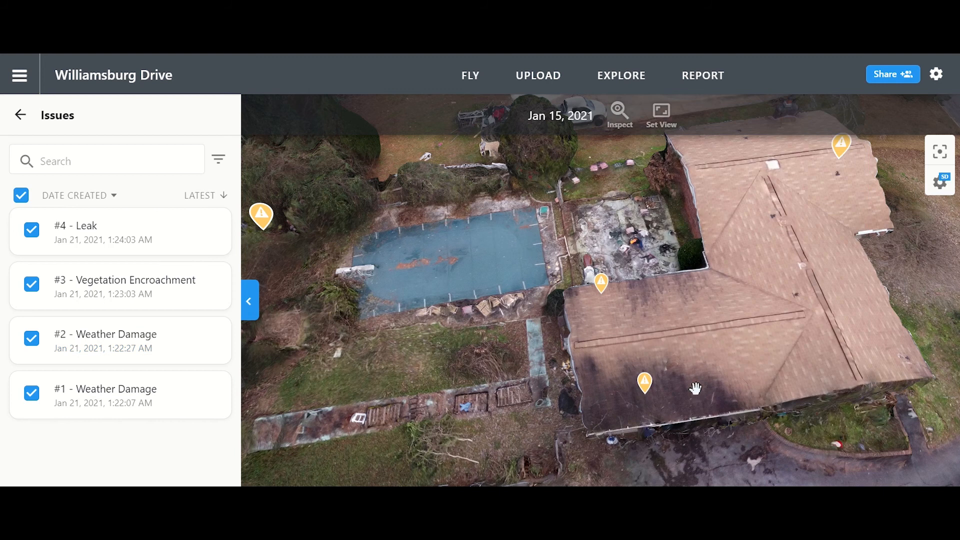
{"action": "left_click", "coordinate": [644, 391]}
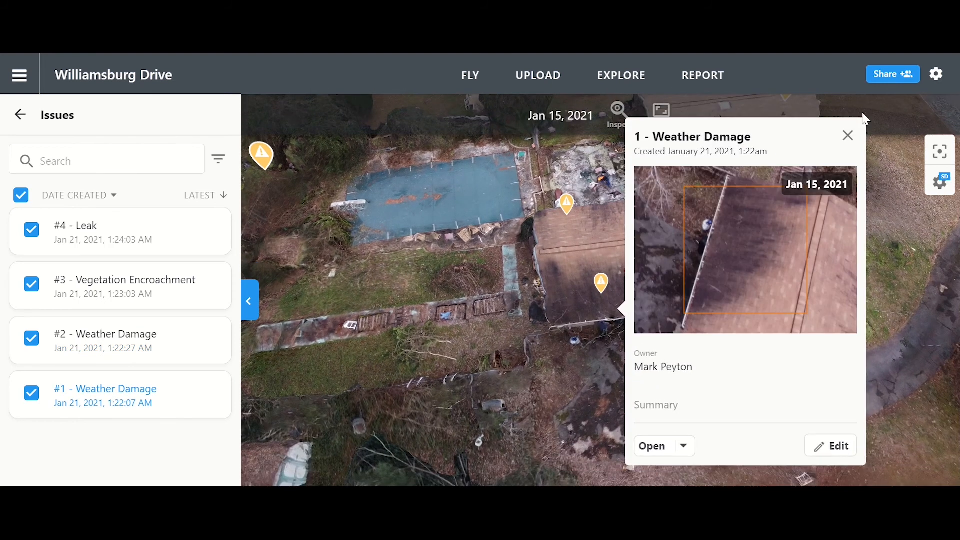
{"action": "left_click", "coordinate": [849, 136]}
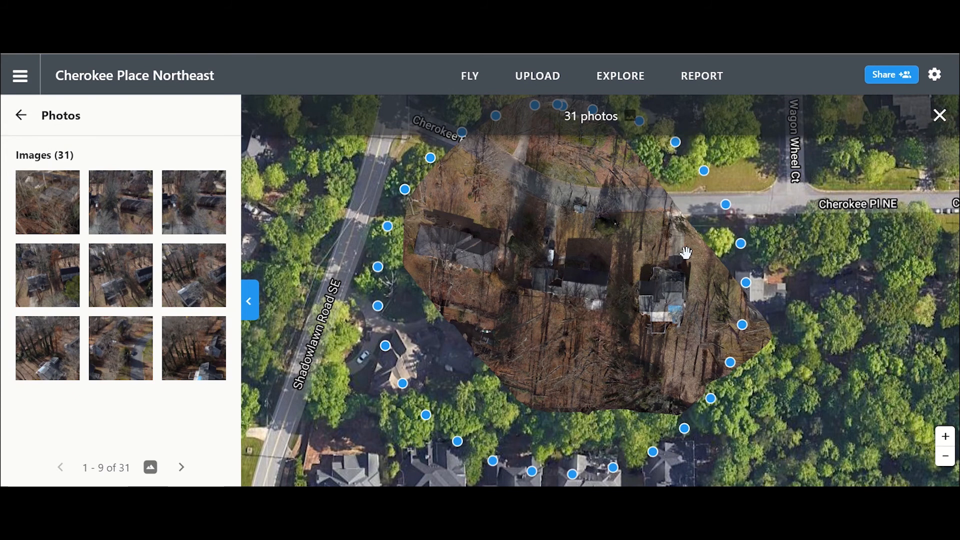
Leave the photo locations of the Cherokee Place Northeast project and hide the annotations on its map
{"action": "scroll", "coordinate": [635, 259], "scroll_direction": "down", "scroll_amount": 2}
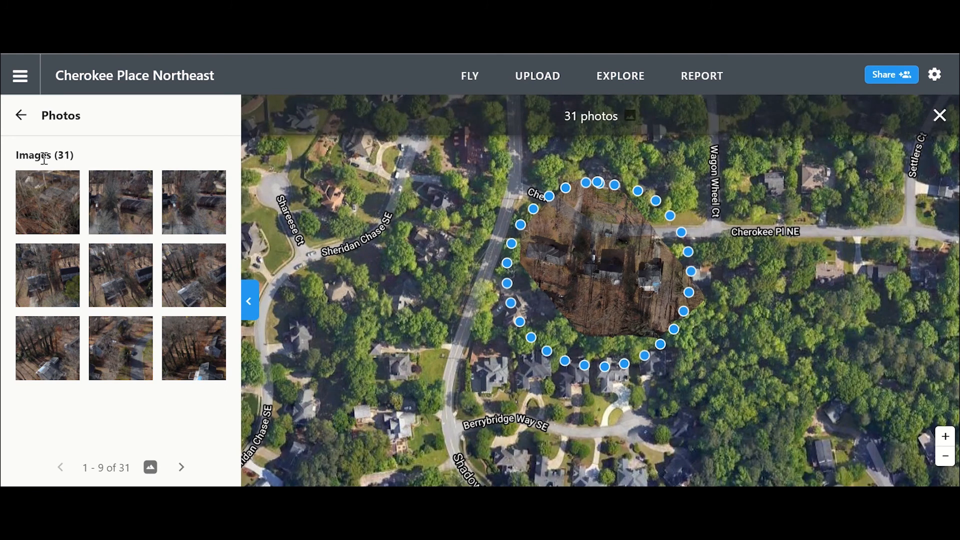
{"action": "left_click", "coordinate": [21, 116]}
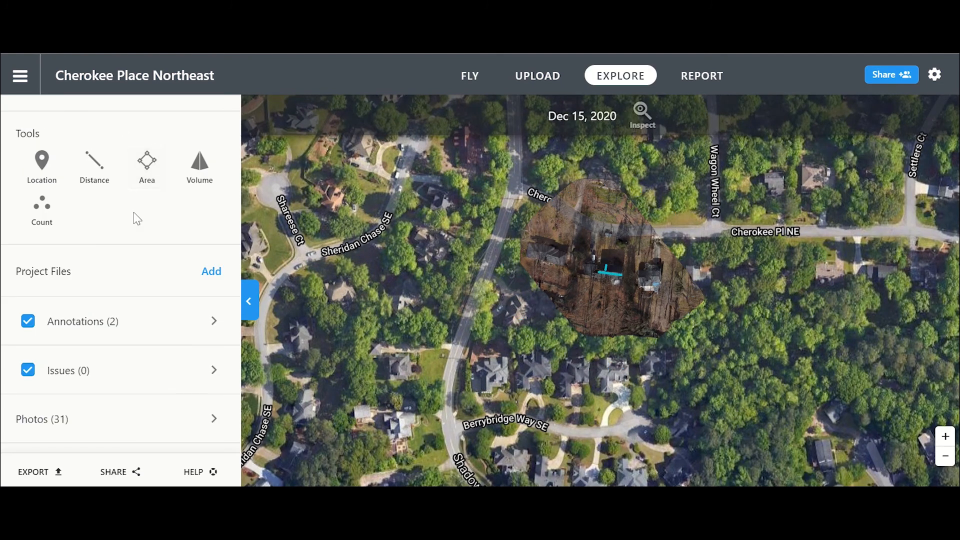
{"action": "scroll", "coordinate": [134, 212], "scroll_direction": "up", "scroll_amount": 2}
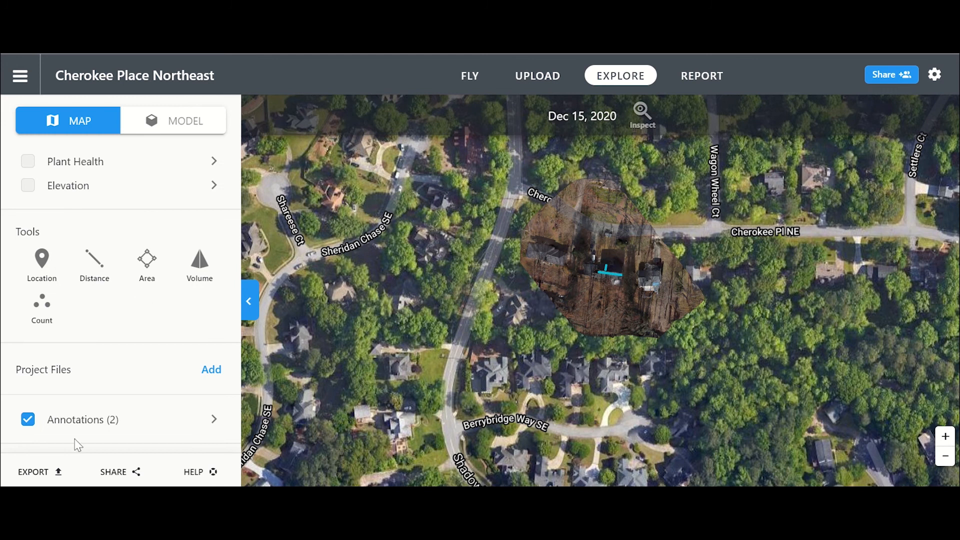
{"action": "left_click", "coordinate": [28, 421]}
Examine the middle house's roof and the fallen trees behind it up close on the map
{"action": "scroll", "coordinate": [589, 248], "scroll_direction": "up", "scroll_amount": 2}
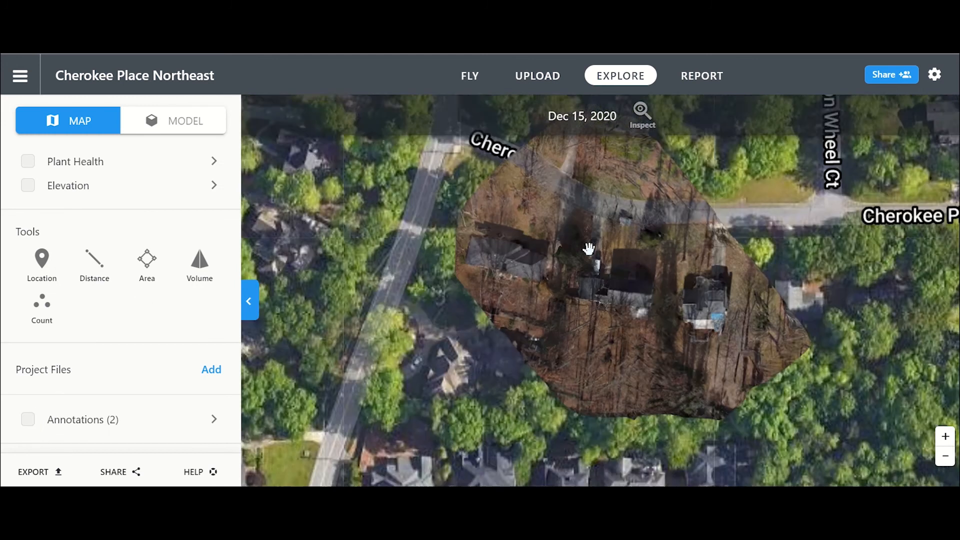
{"action": "scroll", "coordinate": [636, 287], "scroll_direction": "up", "scroll_amount": 3}
{"action": "left_click_drag", "start_coordinate": [668, 309], "coordinate": [552, 136]}
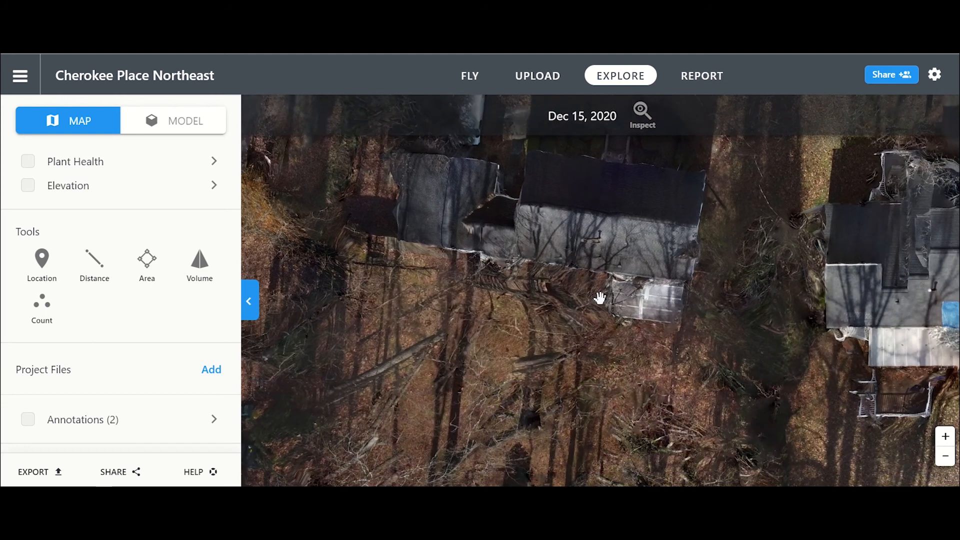
{"action": "left_click_drag", "start_coordinate": [600, 298], "coordinate": [560, 260]}
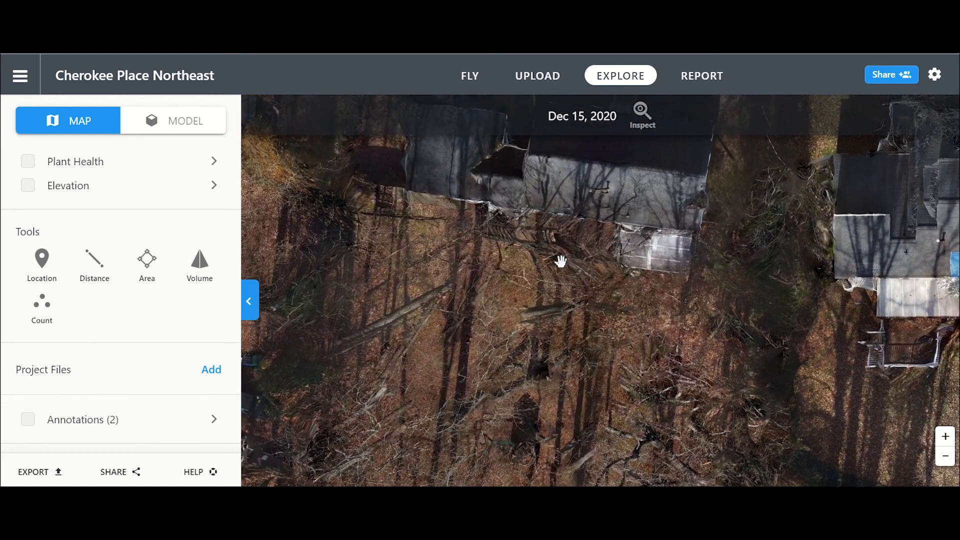
{"action": "left_click_drag", "start_coordinate": [626, 221], "coordinate": [584, 343]}
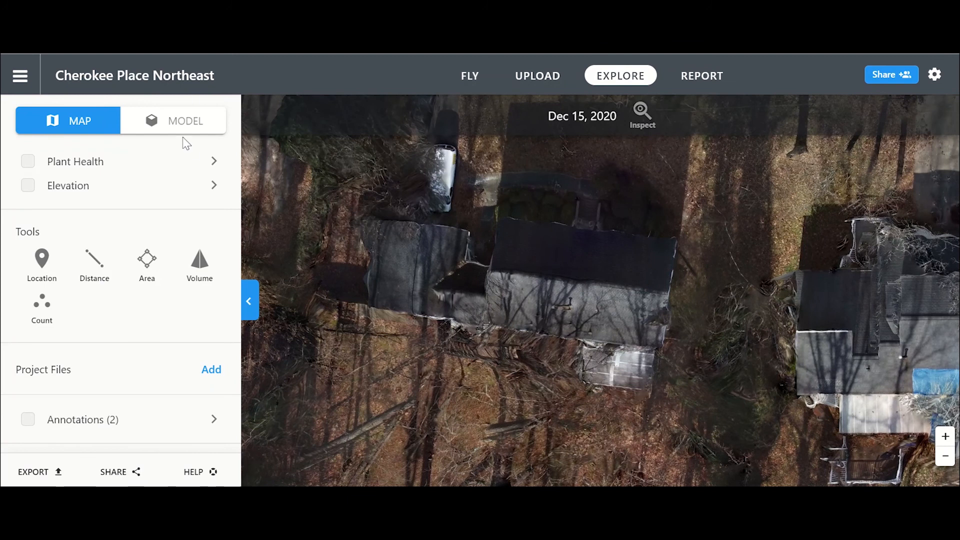
Switch the Cherokee Place Northeast survey to the 3D model and hide its annotations and issues
{"action": "left_click", "coordinate": [152, 119]}
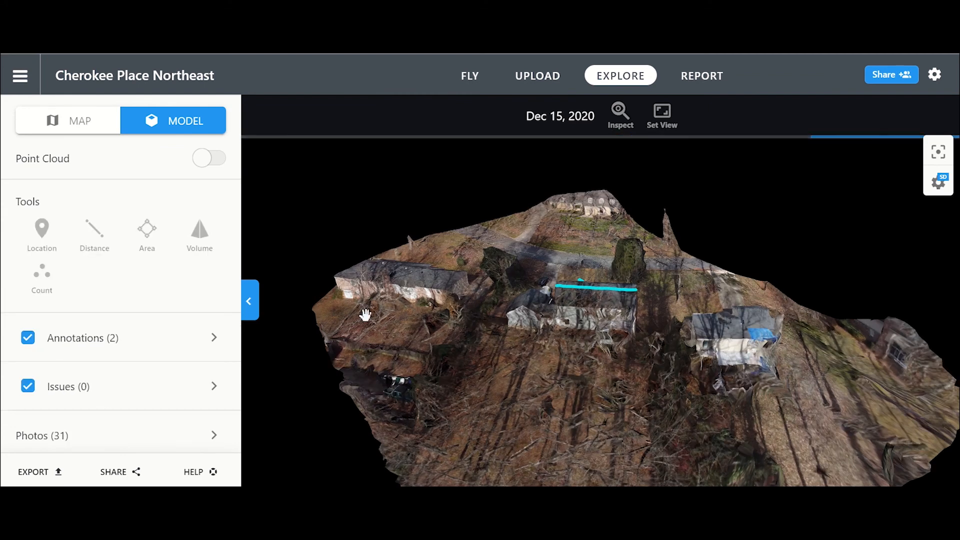
{"action": "left_click", "coordinate": [28, 337]}
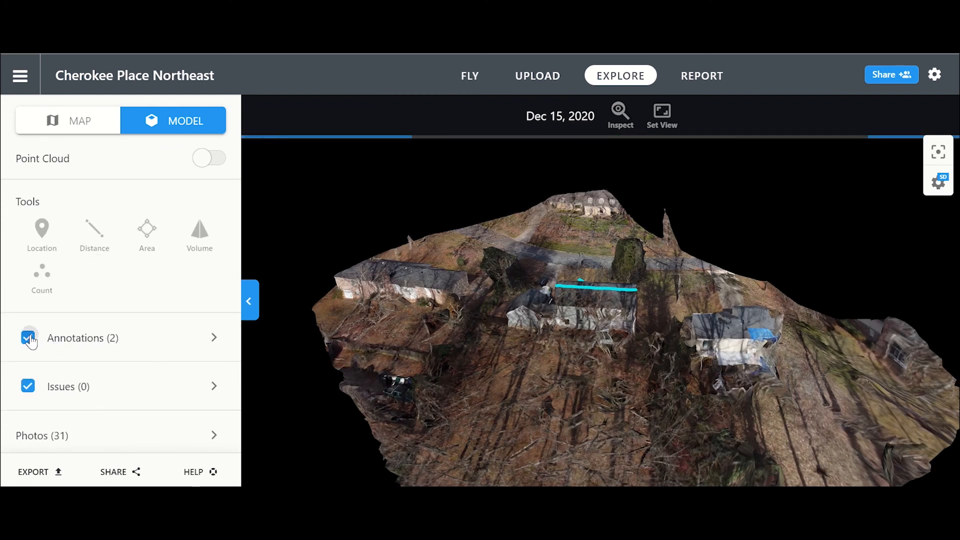
{"action": "left_click", "coordinate": [27, 391]}
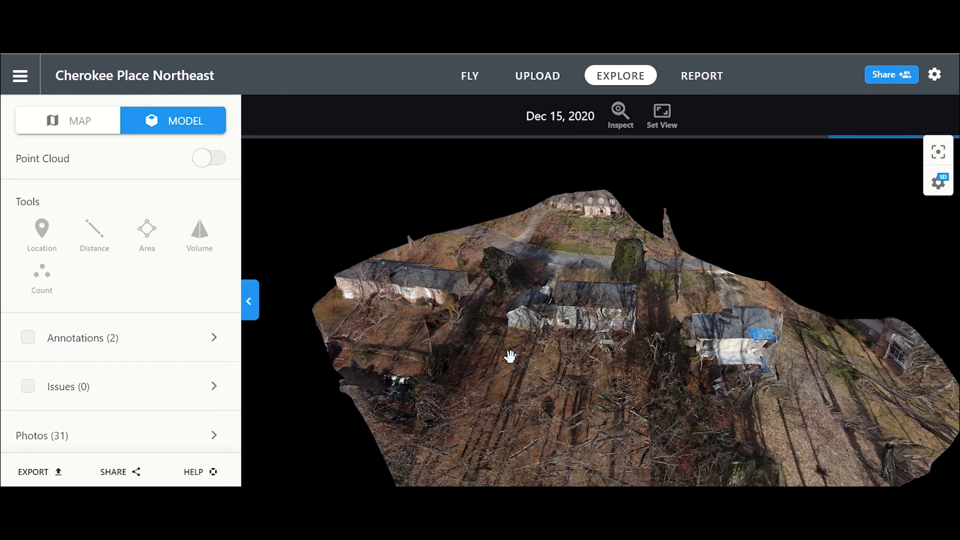
Examine the 3D model of the three houses, street and wooded backyards from several sides, including the middle house up close
{"action": "left_click_drag", "start_coordinate": [590, 337], "coordinate": [615, 333]}
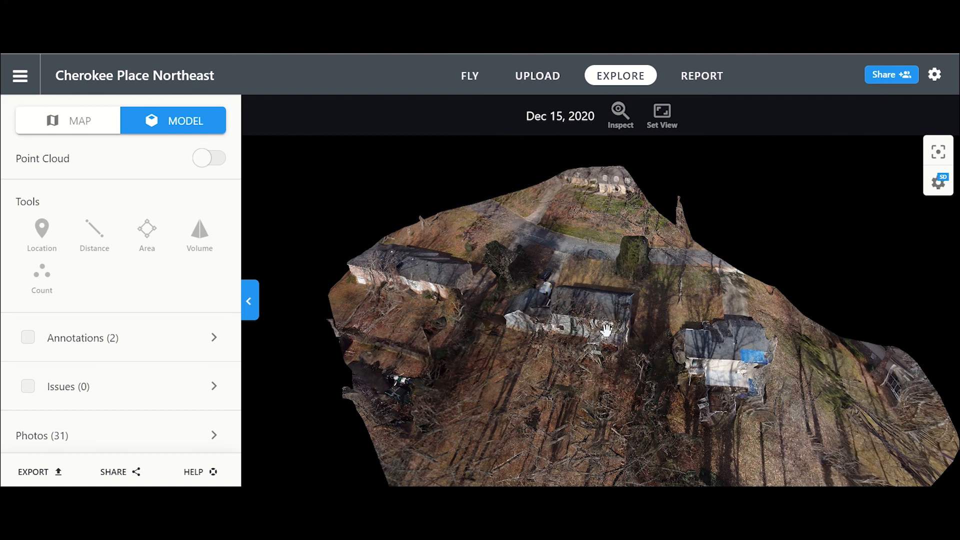
{"action": "left_click_drag", "start_coordinate": [642, 343], "coordinate": [589, 315]}
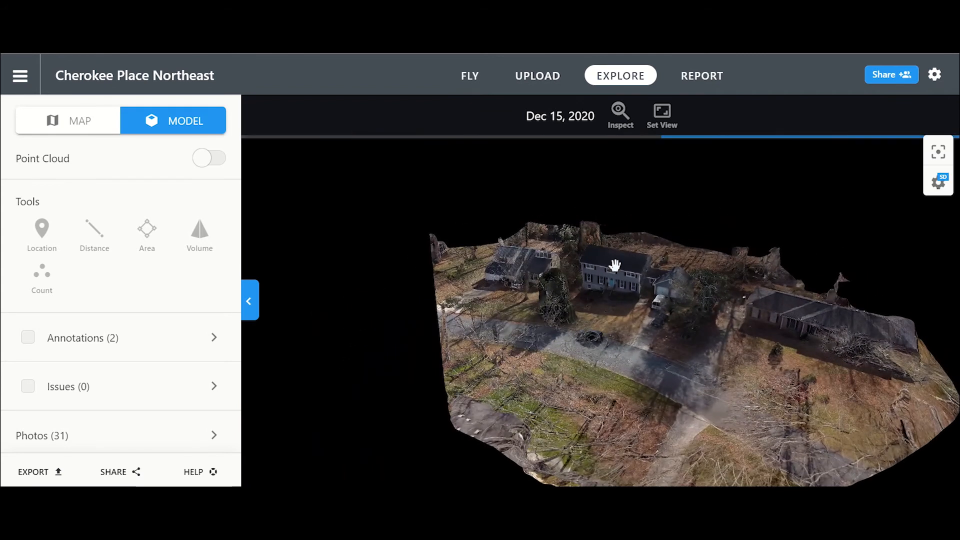
{"action": "mouse_move", "coordinate": [674, 321]}
{"action": "left_mouse_down"}
{"action": "mouse_move", "coordinate": [572, 317]}
{"action": "mouse_move", "coordinate": [550, 306]}
{"action": "mouse_move", "coordinate": [678, 326]}
{"action": "left_mouse_up"}
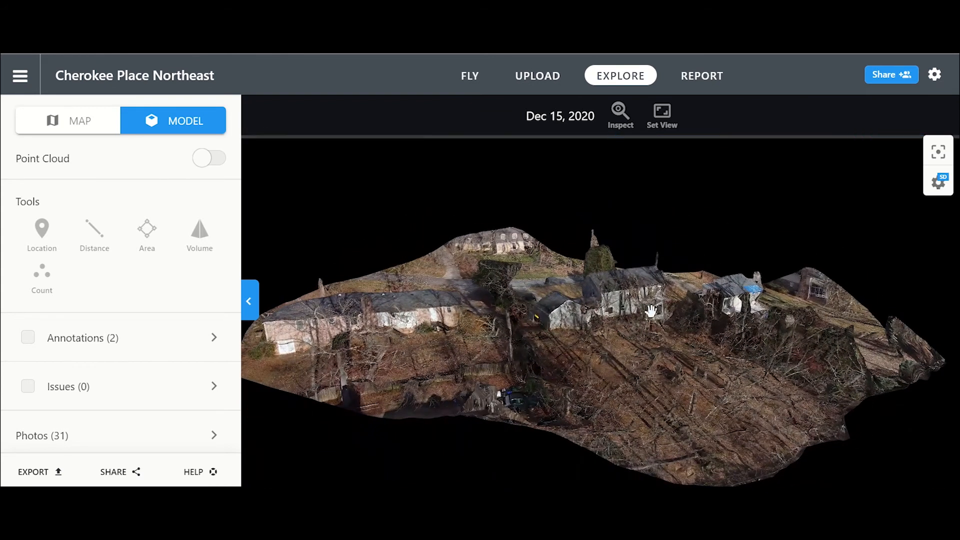
{"action": "scroll", "coordinate": [677, 326], "scroll_direction": "up", "scroll_amount": 3}
{"action": "left_click_drag", "start_coordinate": [731, 334], "coordinate": [598, 356]}
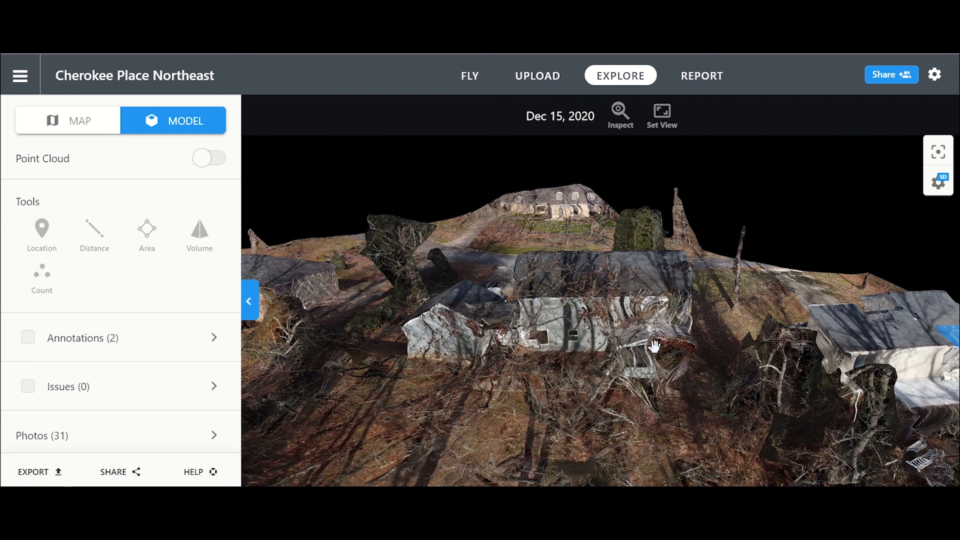
{"action": "left_click_drag", "start_coordinate": [623, 354], "coordinate": [580, 298]}
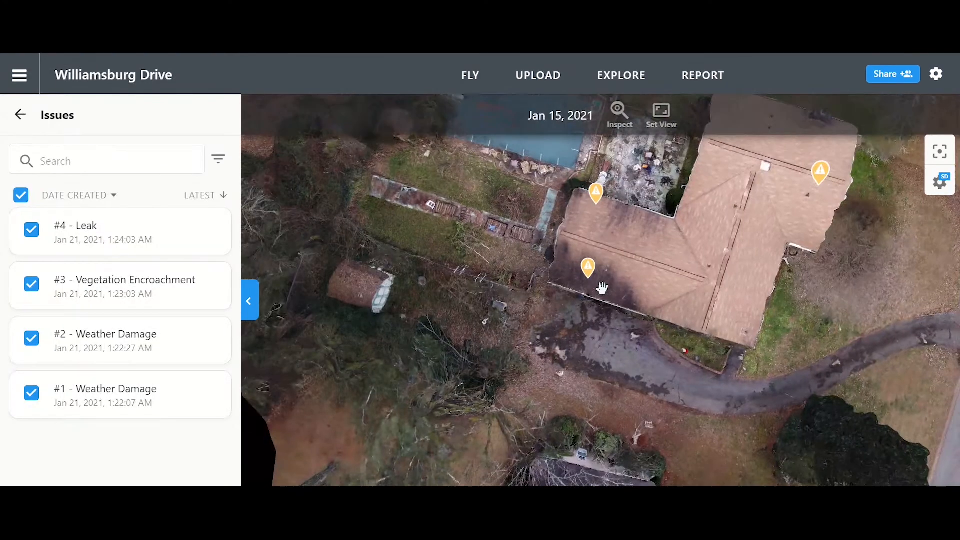
Examine the roof, pool and issue markers on the Williamsburg Drive 3D model from the front of the house
{"action": "left_click_drag", "start_coordinate": [602, 285], "coordinate": [500, 226]}
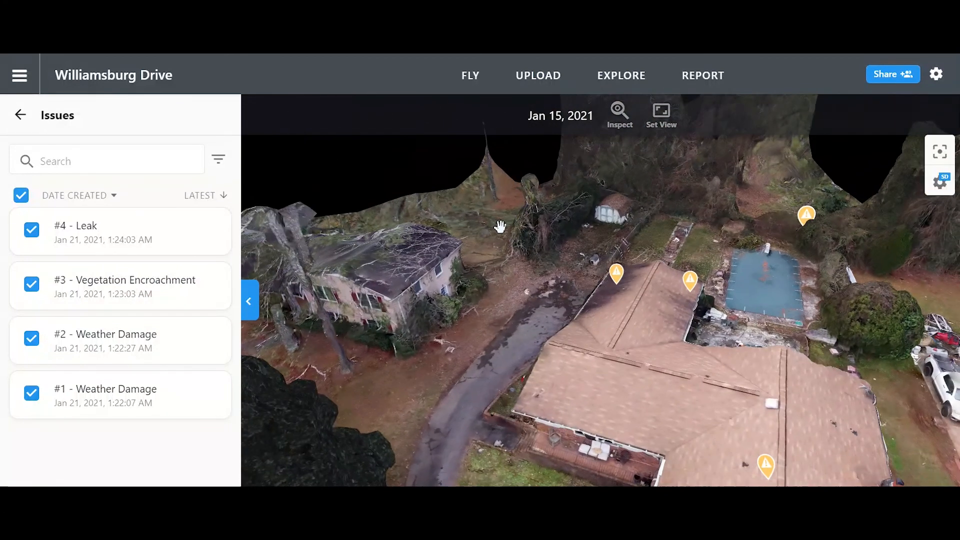